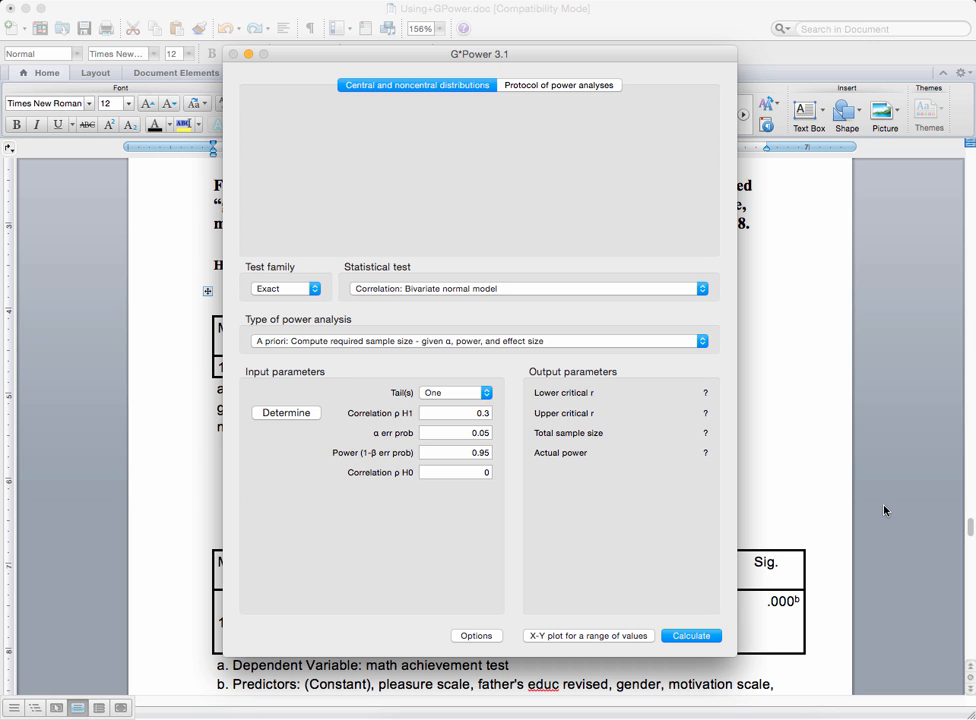
- Switch to the Using+GPower document and review the regression output in the Model Summary and ANOVA tables
{"action": "left_click", "coordinate": [773, 343]}
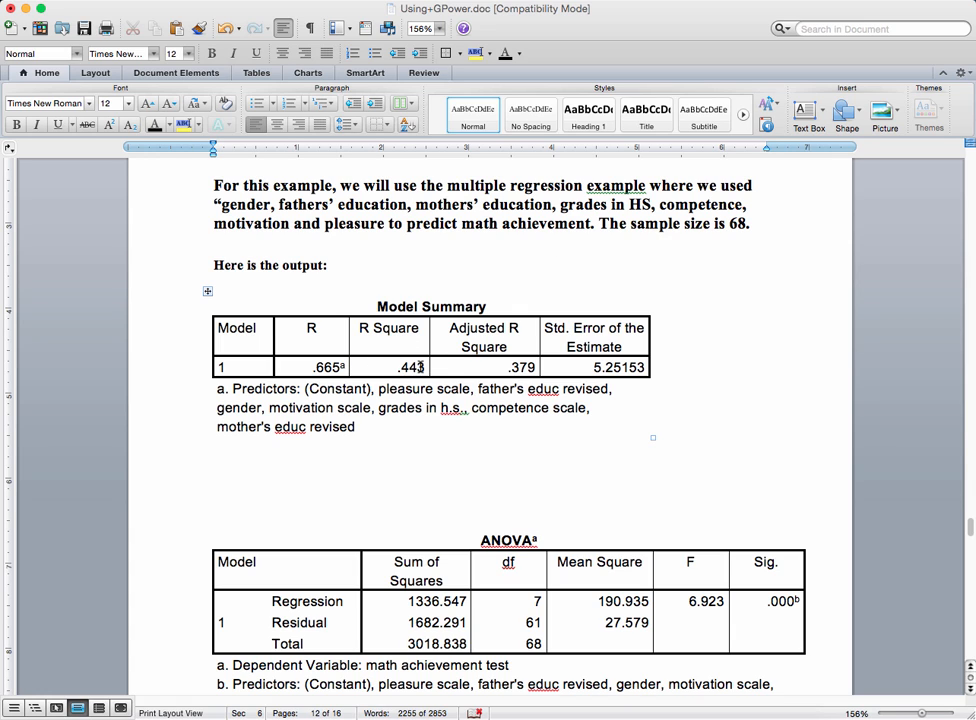
{"action": "scroll", "coordinate": [660, 438], "scroll_direction": "down", "scroll_amount": 3}
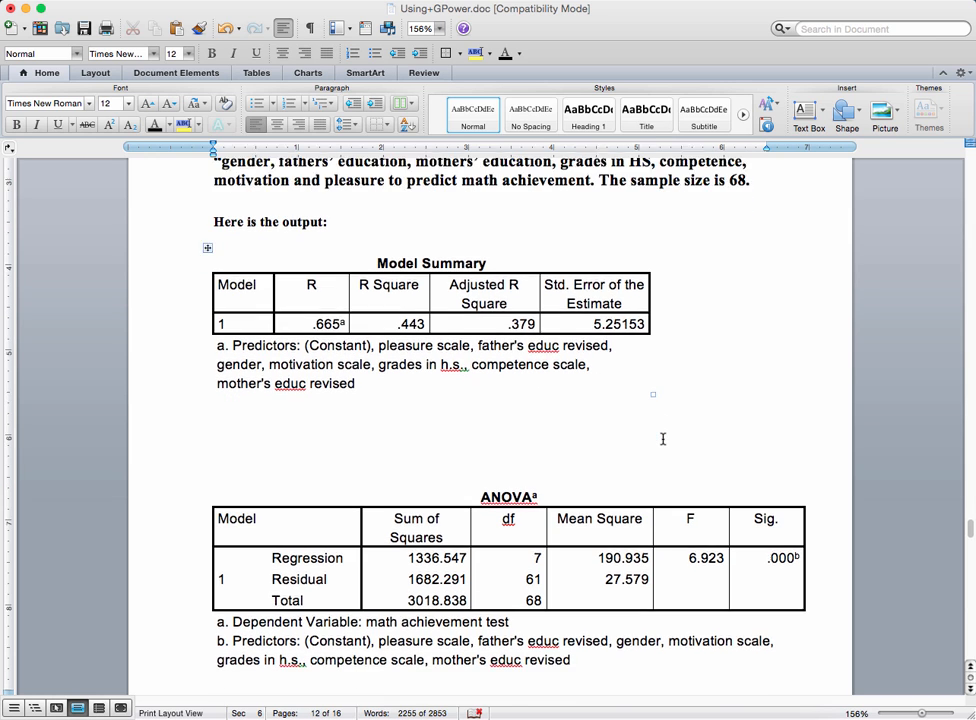
{"action": "scroll", "coordinate": [658, 438], "scroll_direction": "down", "scroll_amount": 1}
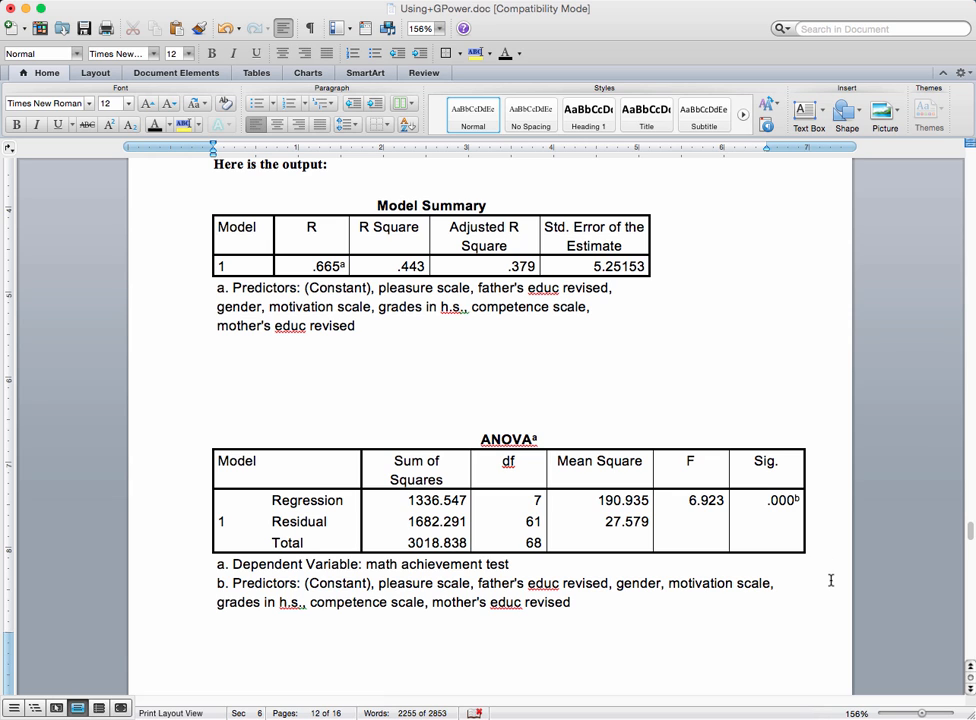
- In G*Power, set up a post hoc F test for Linear multiple regression: Fixed model, R² deviation from zero
{"action": "left_click", "coordinate": [731, 712]}
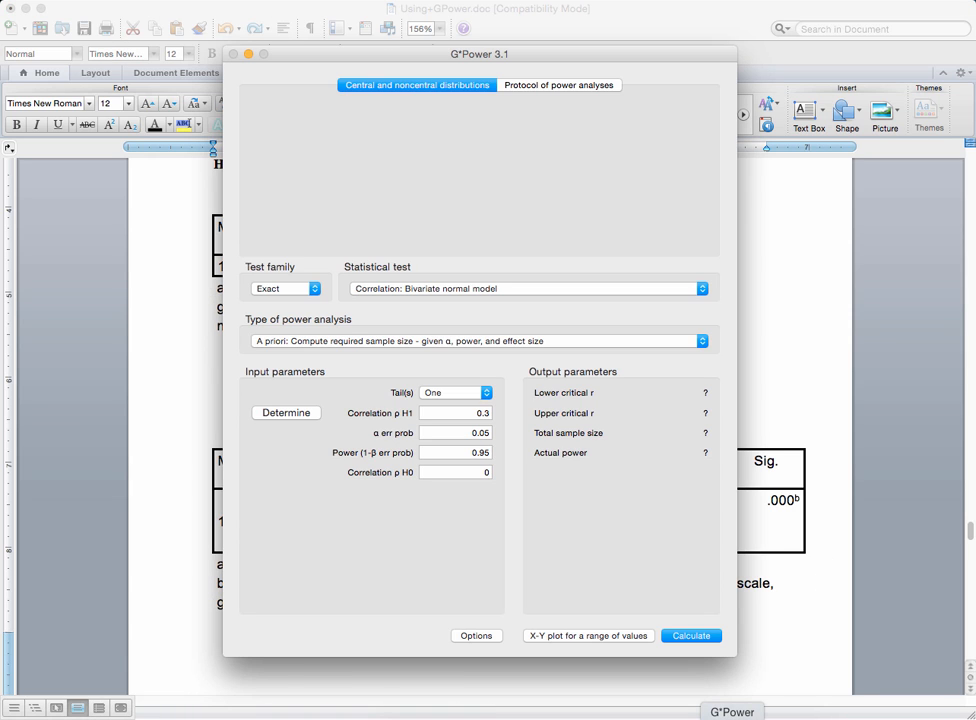
{"action": "left_click", "coordinate": [313, 289]}
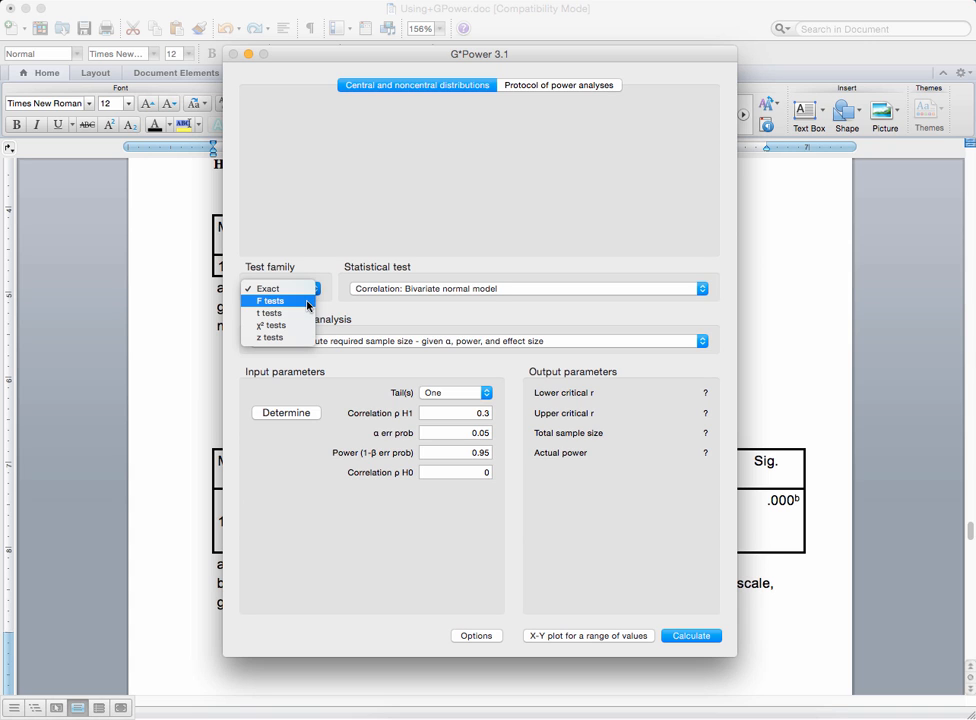
{"action": "left_click", "coordinate": [308, 302]}
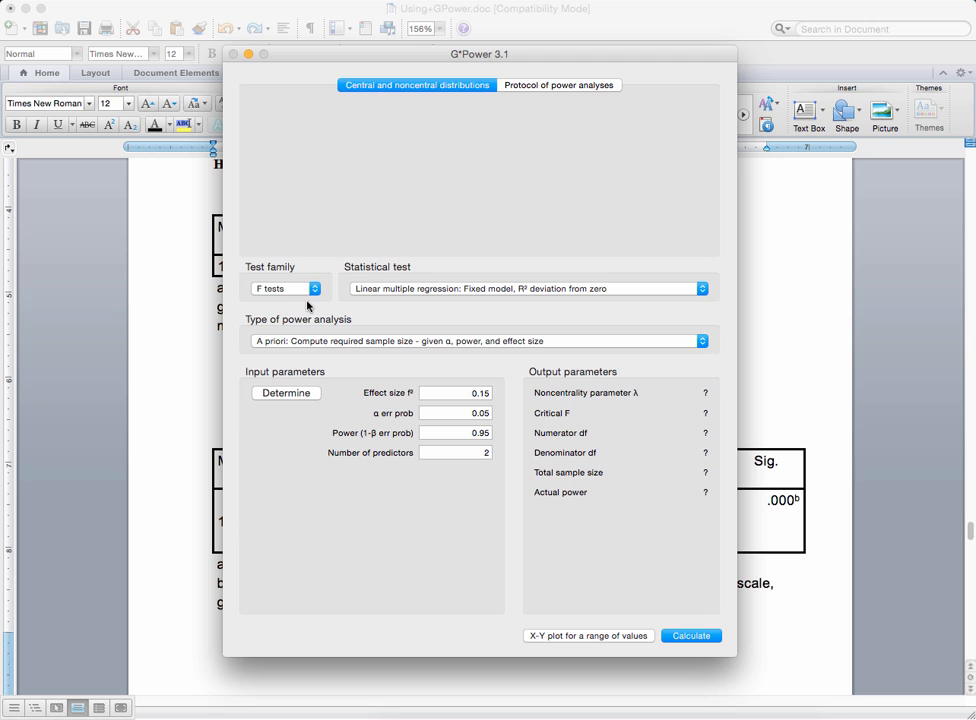
{"action": "left_click", "coordinate": [366, 291]}
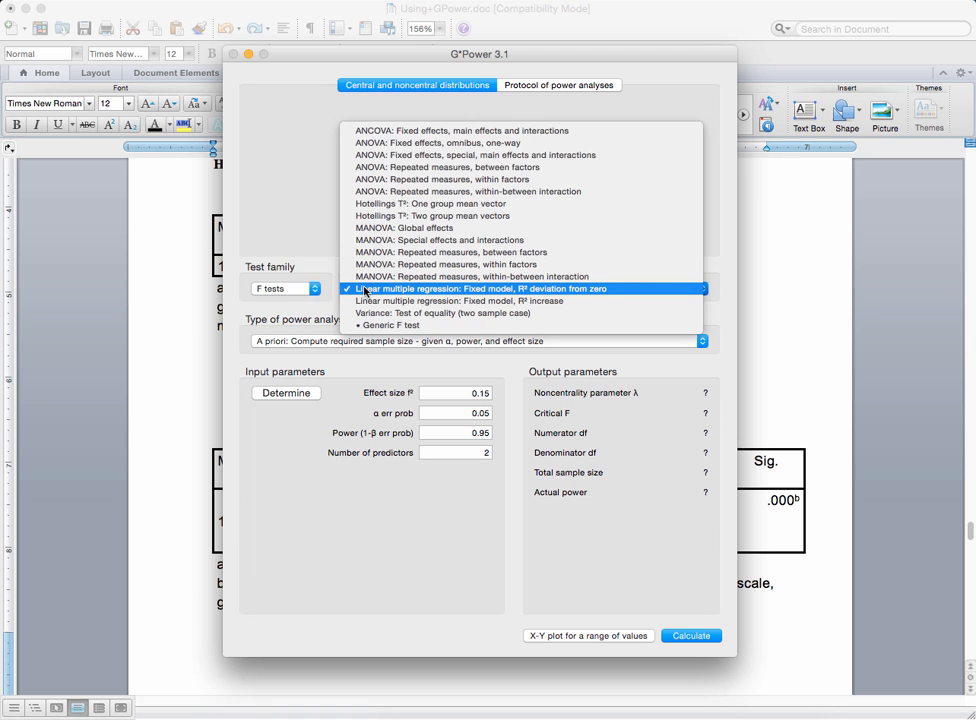
{"action": "left_click", "coordinate": [366, 289]}
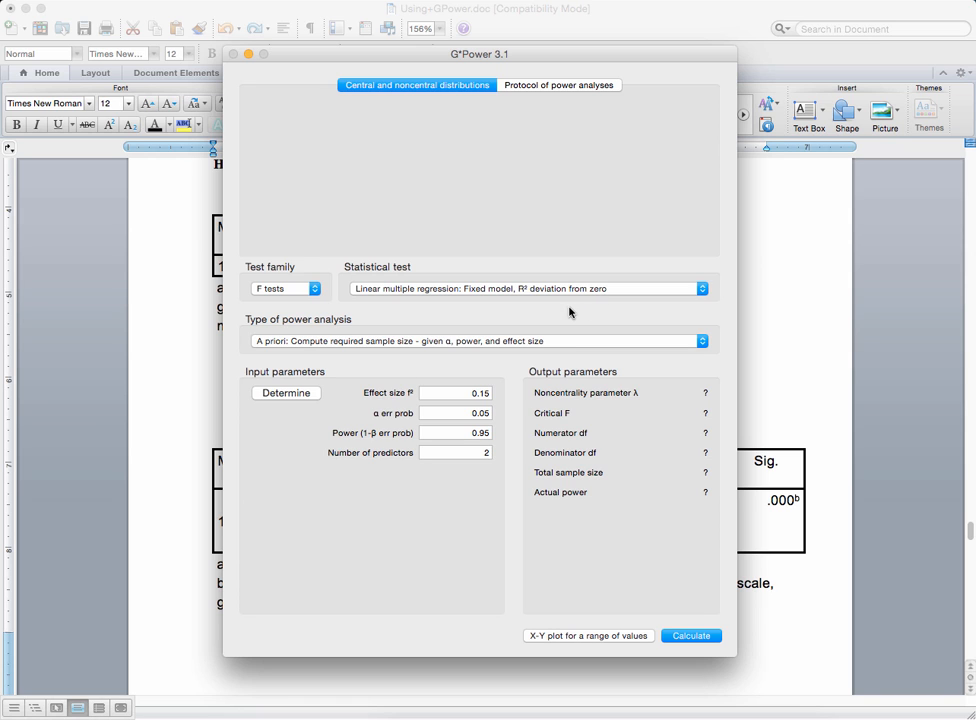
{"action": "left_click", "coordinate": [548, 341]}
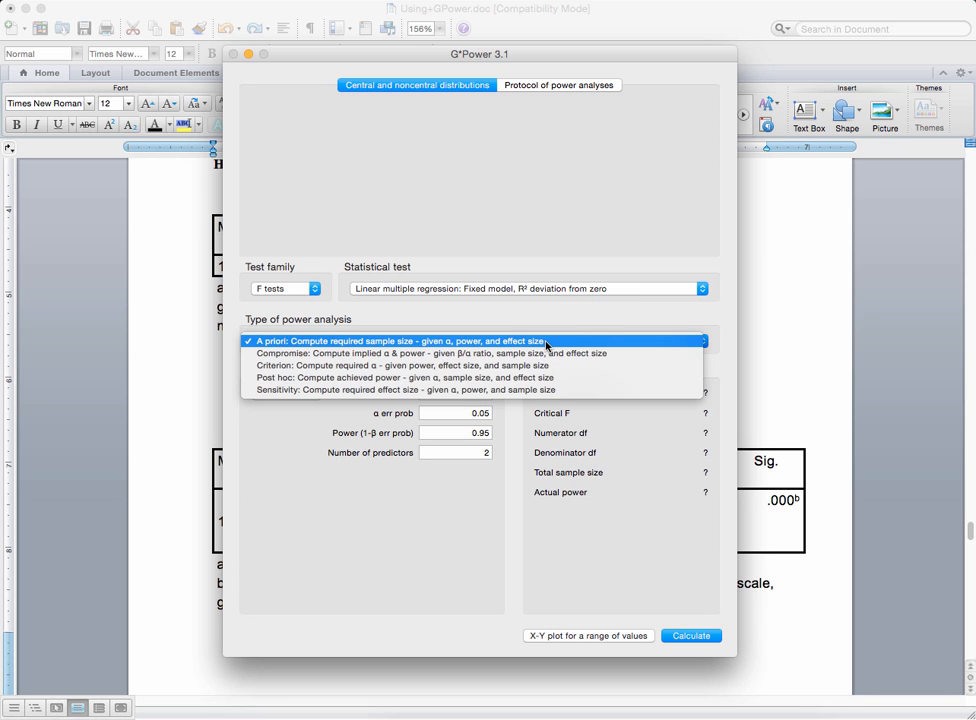
{"action": "left_click", "coordinate": [545, 379]}
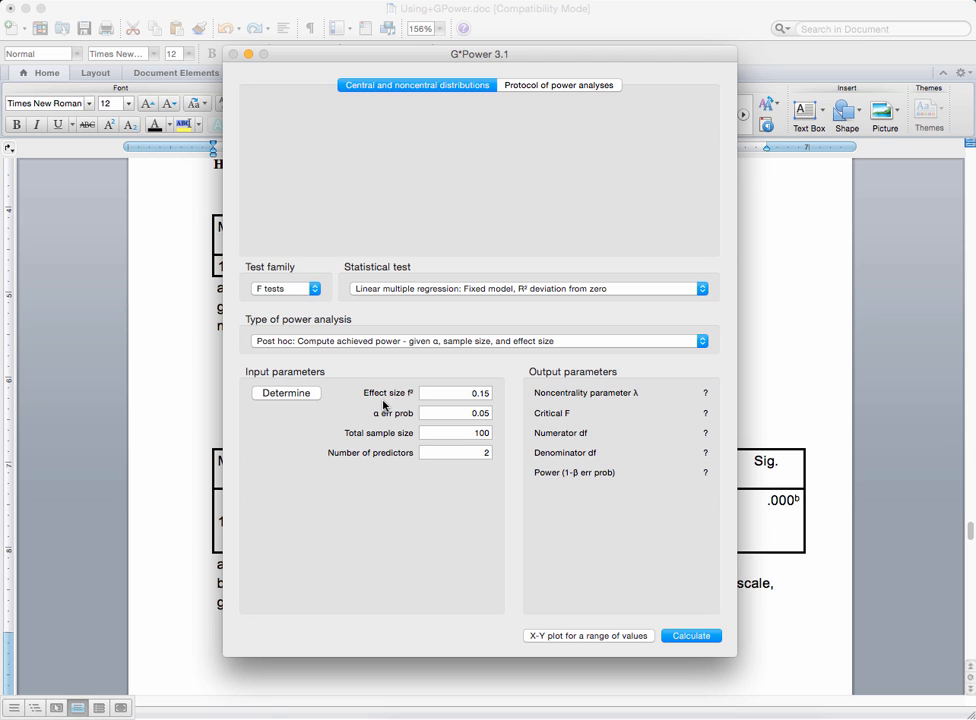
- Open the effect size calculator beside the main G*Power window and look up R Square in the Word document's Model Summary table
{"action": "left_click", "coordinate": [316, 396]}
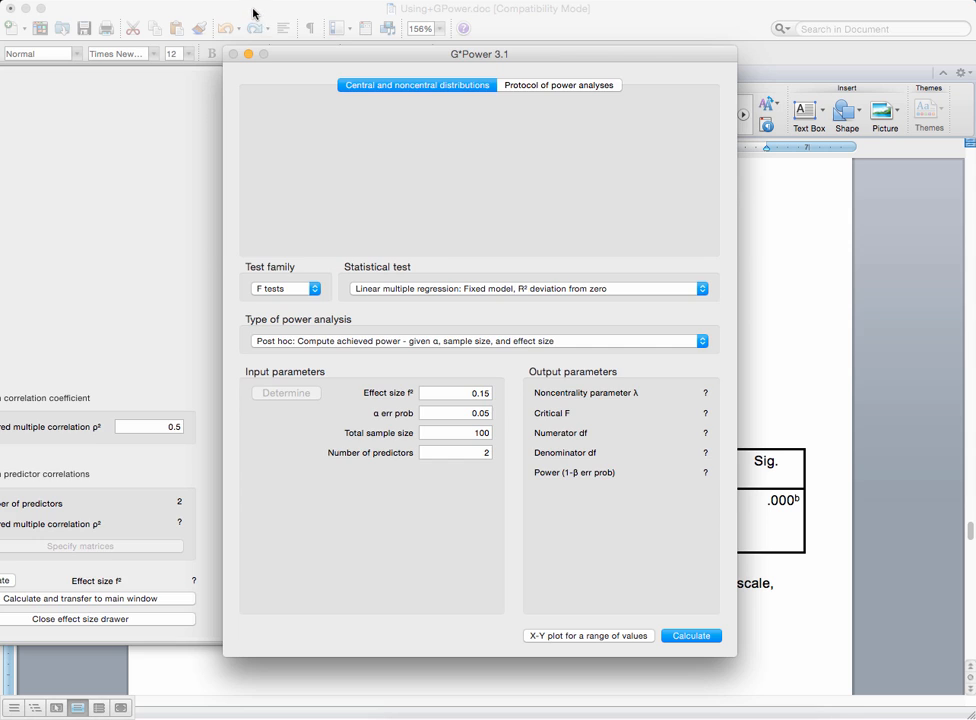
{"action": "left_click", "coordinate": [196, 12]}
{"action": "left_click_drag", "start_coordinate": [379, 56], "coordinate": [490, 57]}
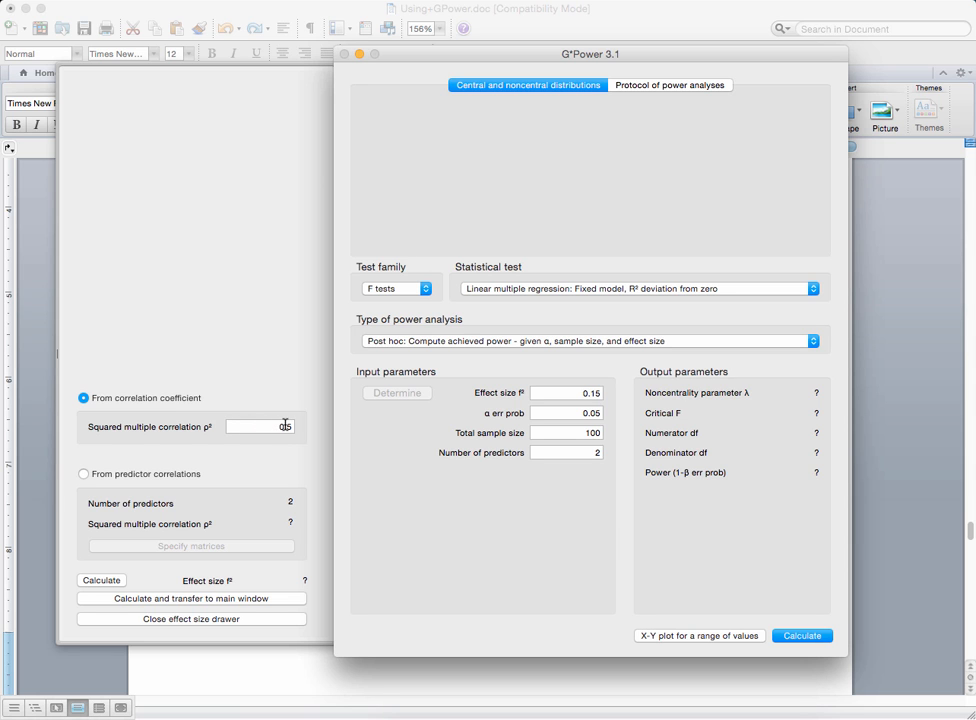
{"action": "left_click", "coordinate": [257, 660]}
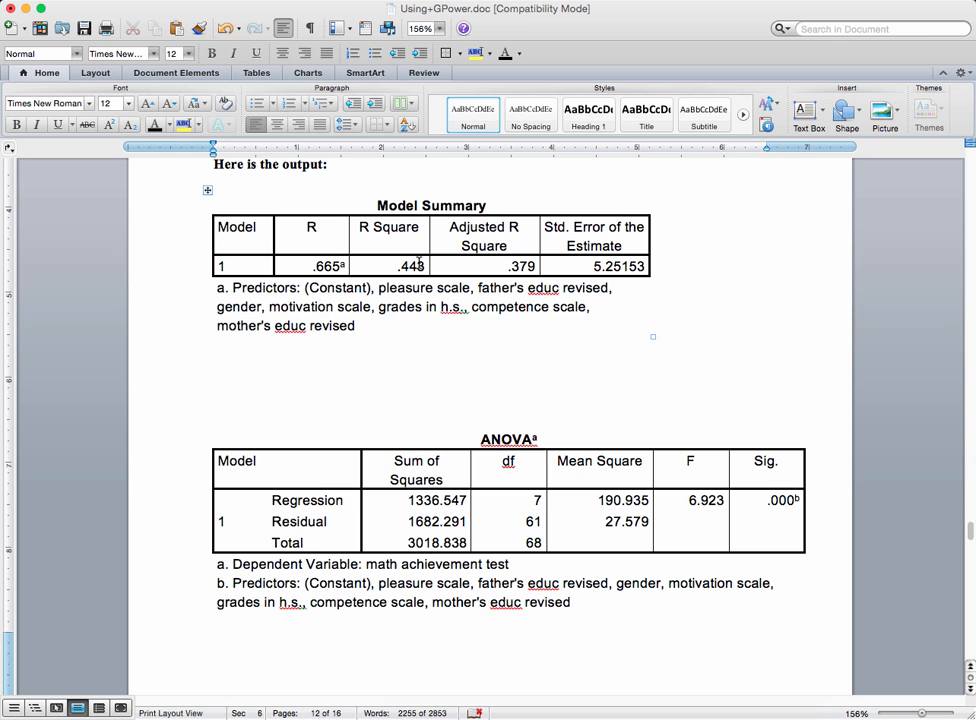
{"action": "left_click", "coordinate": [732, 717]}
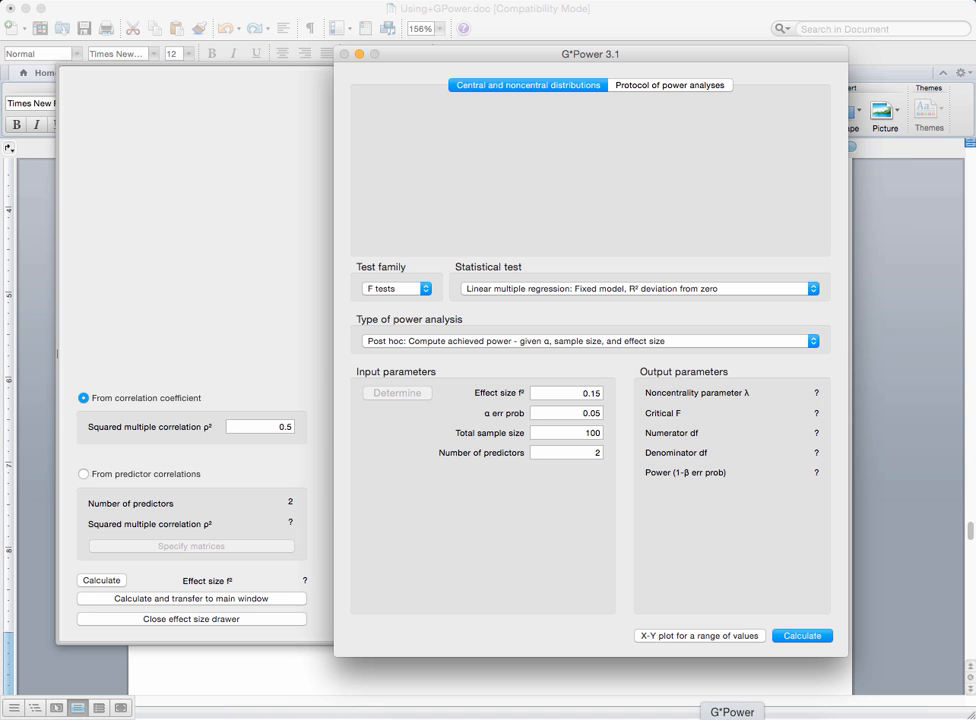
- Calculate the effect size from a squared multiple correlation of .443, transfer it to the main window and close the effect size drawer
{"action": "left_click", "coordinate": [288, 427]}
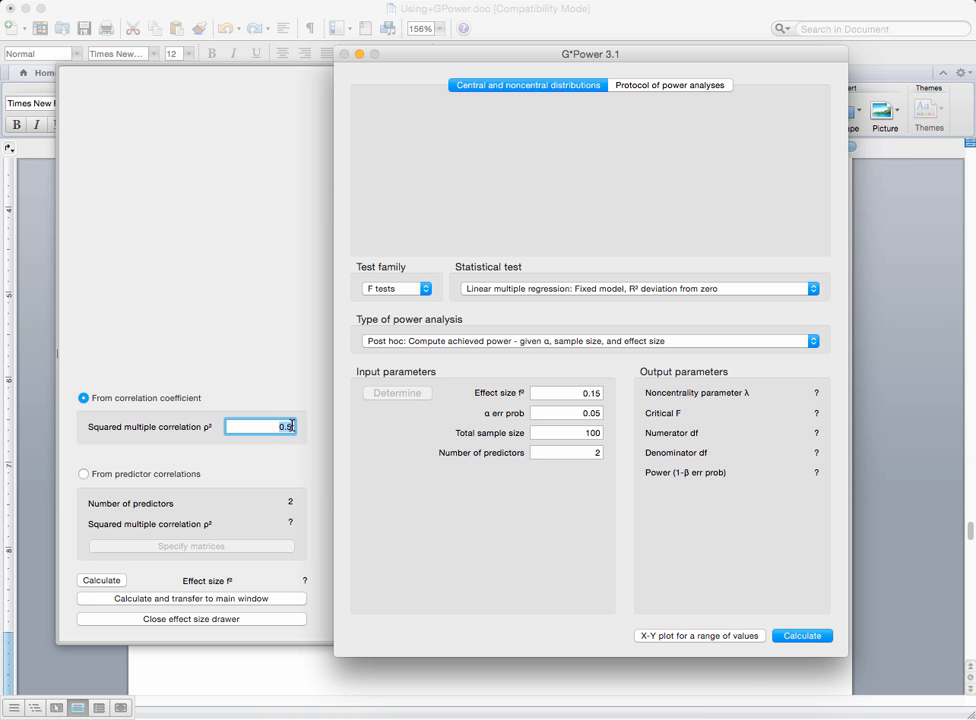
{"action": "key", "text": "BackSpace"}
{"action": "key", "text": "BackSpace"}
{"action": "key", "text": "BackSpace"}
{"action": "type", "text": ".443"}
{"action": "left_click", "coordinate": [195, 601]}
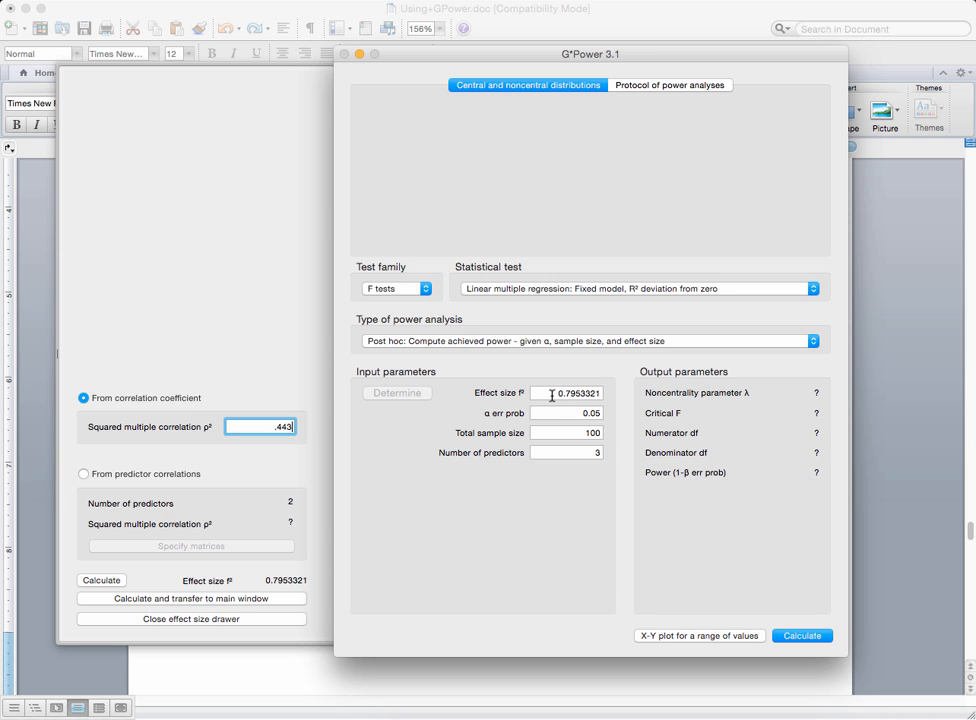
{"action": "mouse_move", "coordinate": [559, 396]}
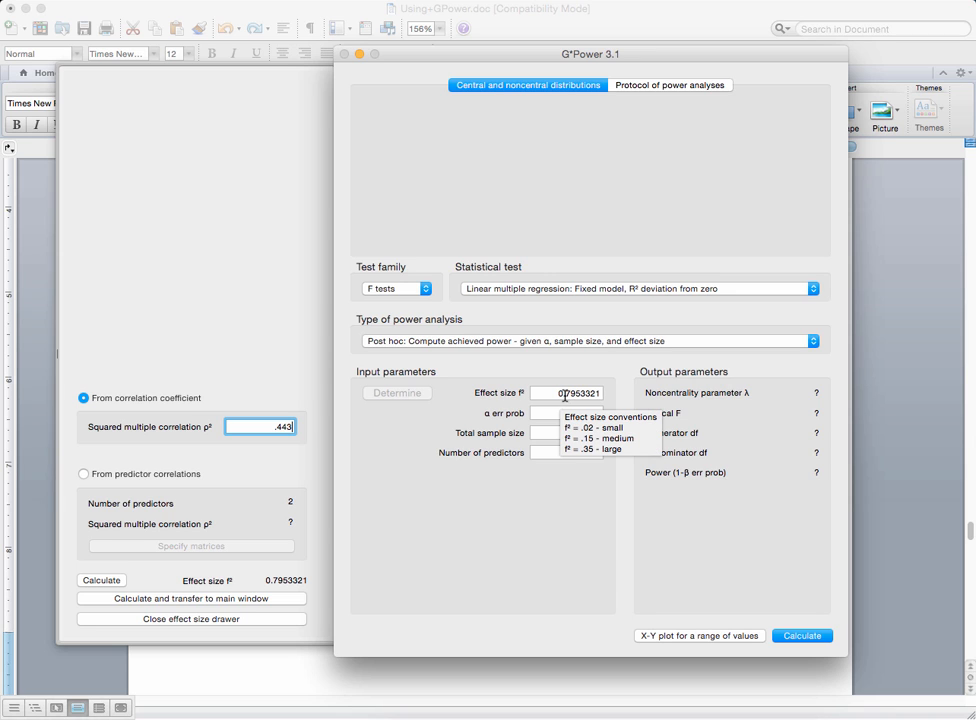
{"action": "left_click", "coordinate": [244, 619]}
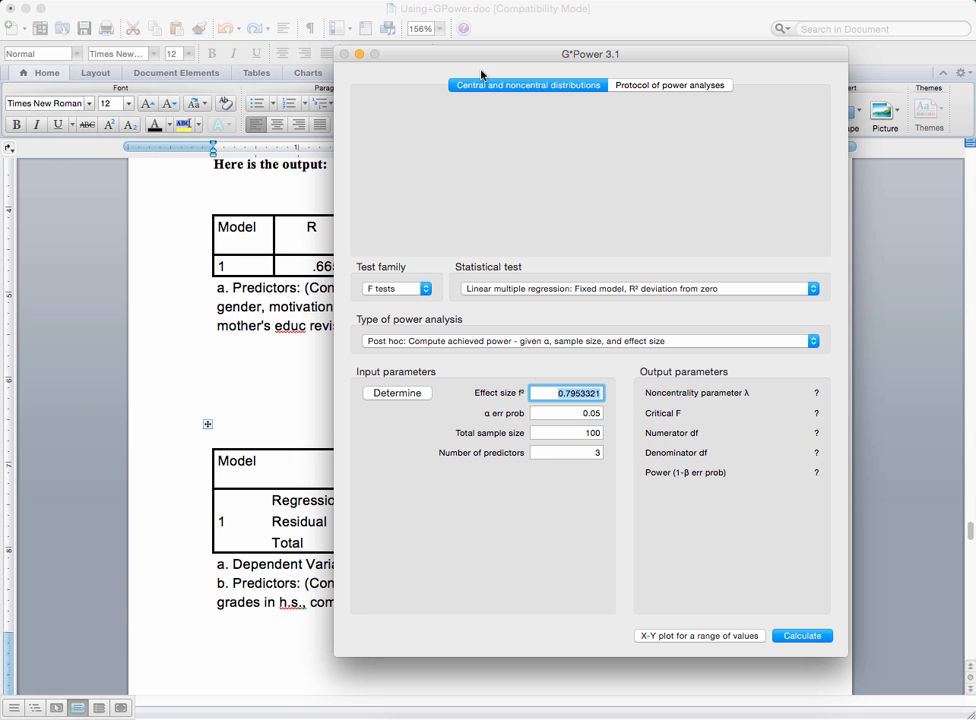
- Set the total sample size to 68 and the number of predictors to 7, and calculate the achieved power
{"action": "left_click_drag", "start_coordinate": [464, 59], "coordinate": [382, 70]}
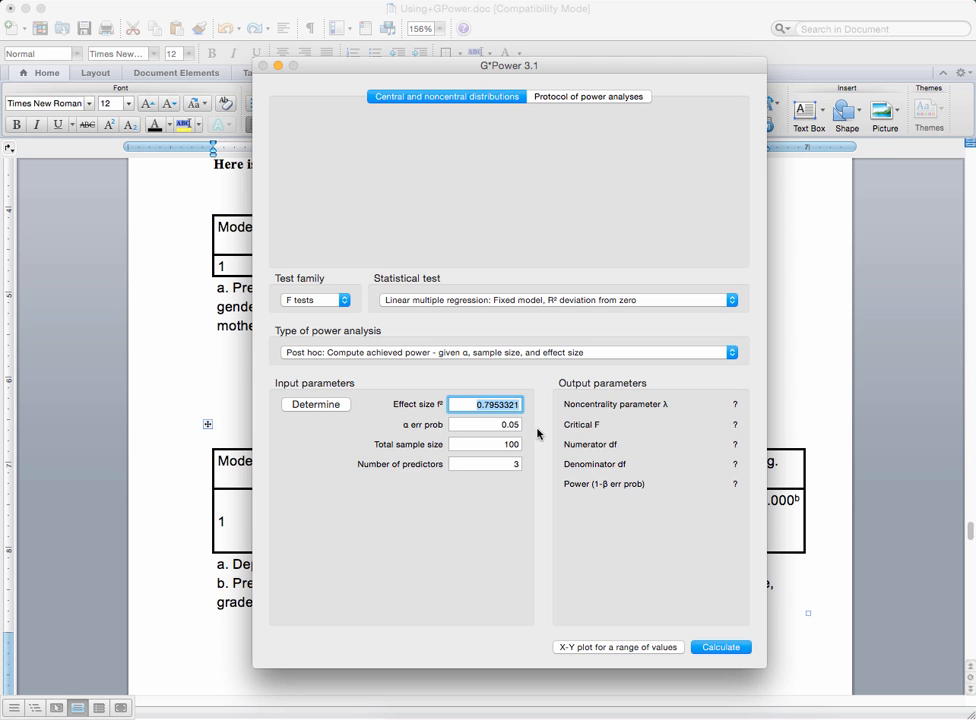
{"action": "double_click", "coordinate": [501, 445]}
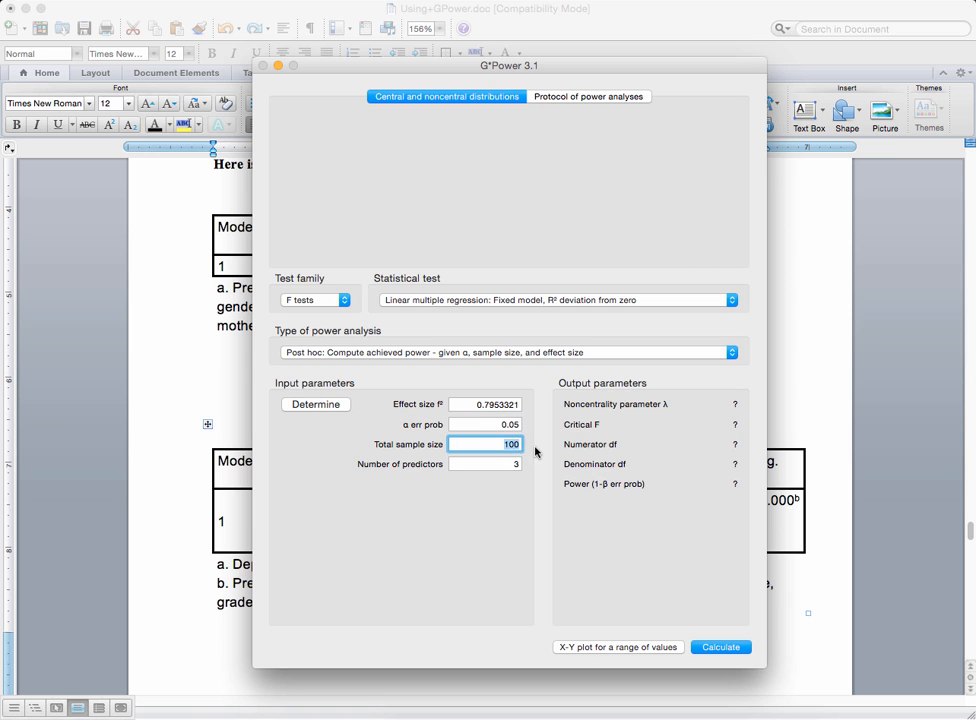
{"action": "type", "text": "68"}
{"action": "double_click", "coordinate": [514, 463]}
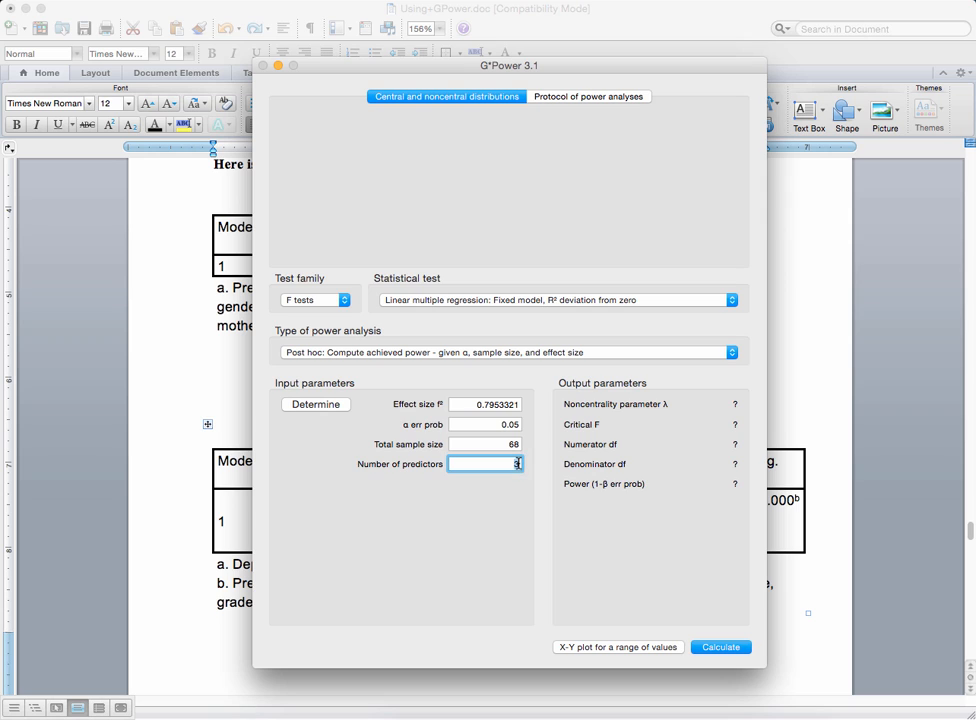
{"action": "type", "text": "7"}
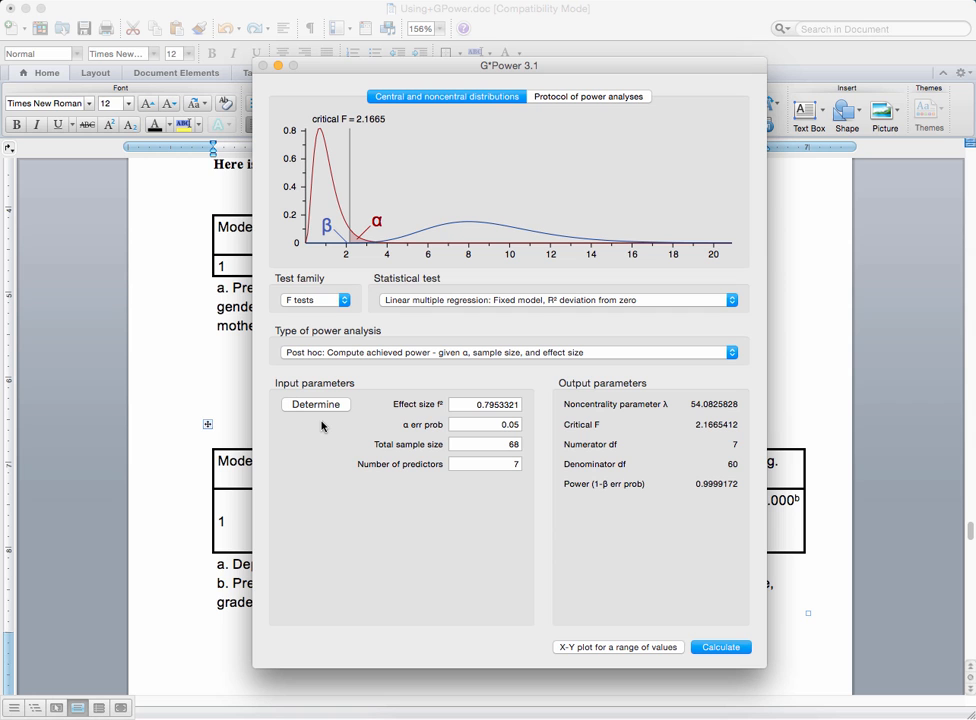
- Switch to Word and consult the multiple regression R² conventions in the Effect size table document
{"action": "left_click", "coordinate": [628, 716]}
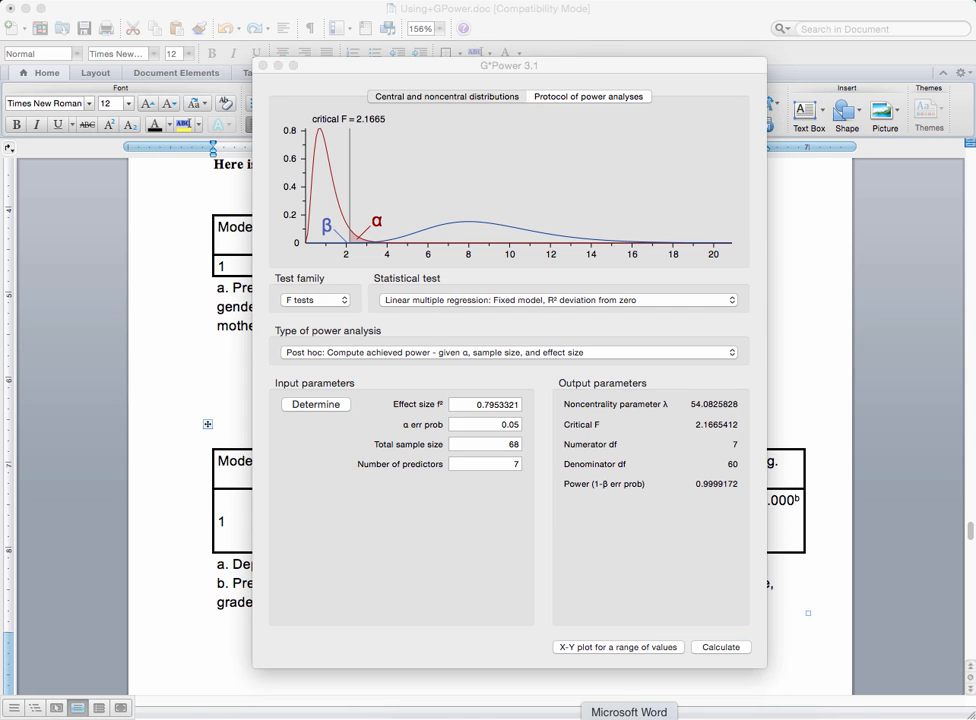
{"action": "left_click", "coordinate": [290, 0]}
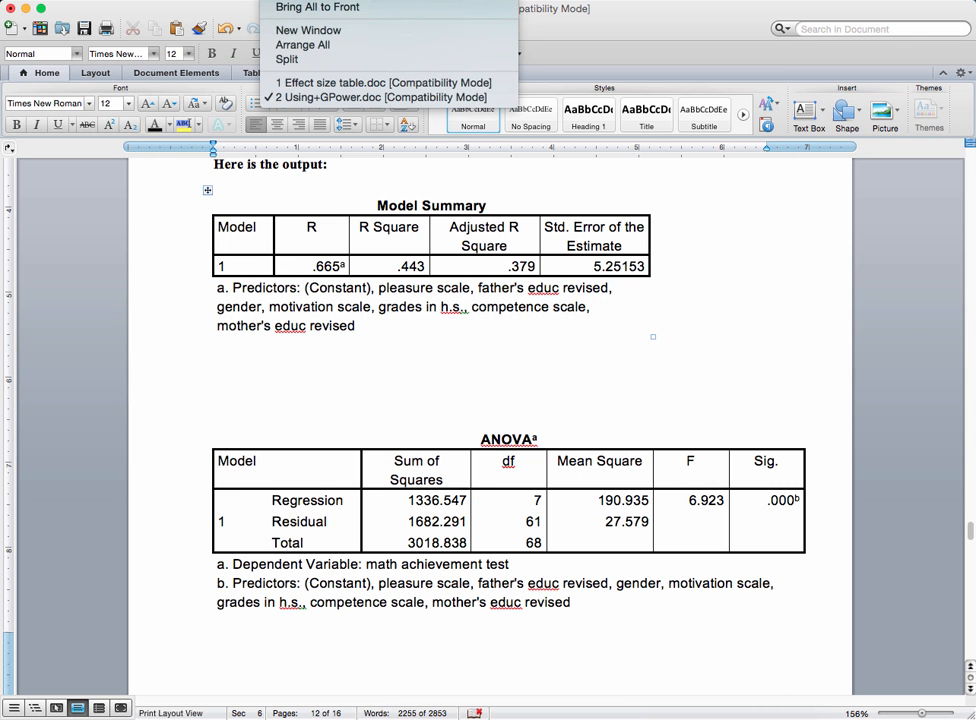
{"action": "left_click", "coordinate": [311, 82]}
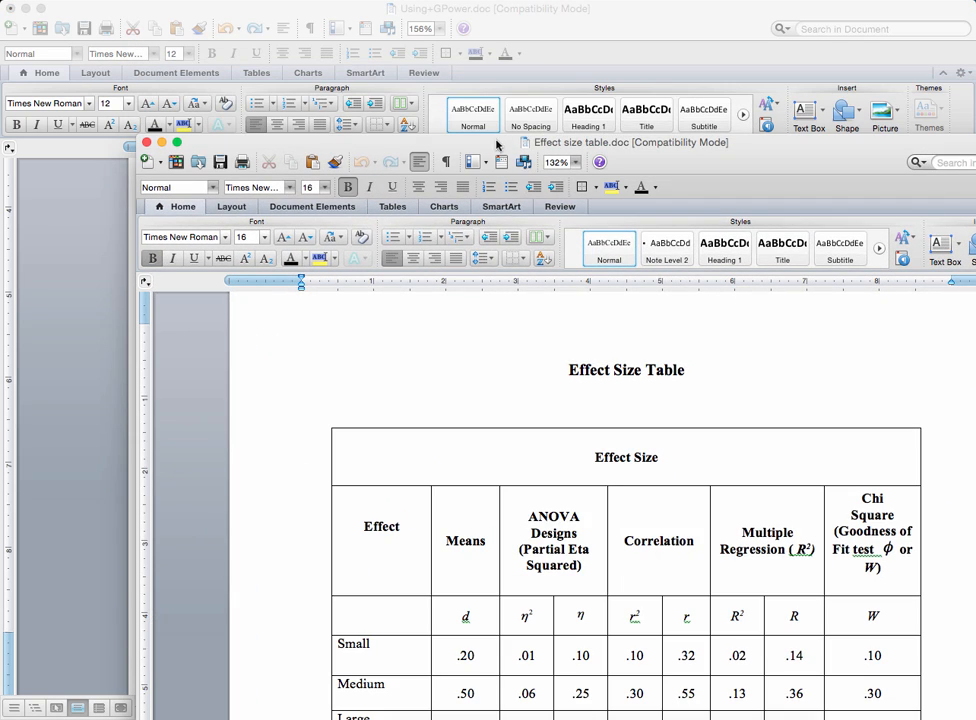
{"action": "left_click_drag", "start_coordinate": [492, 141], "coordinate": [323, 0]}
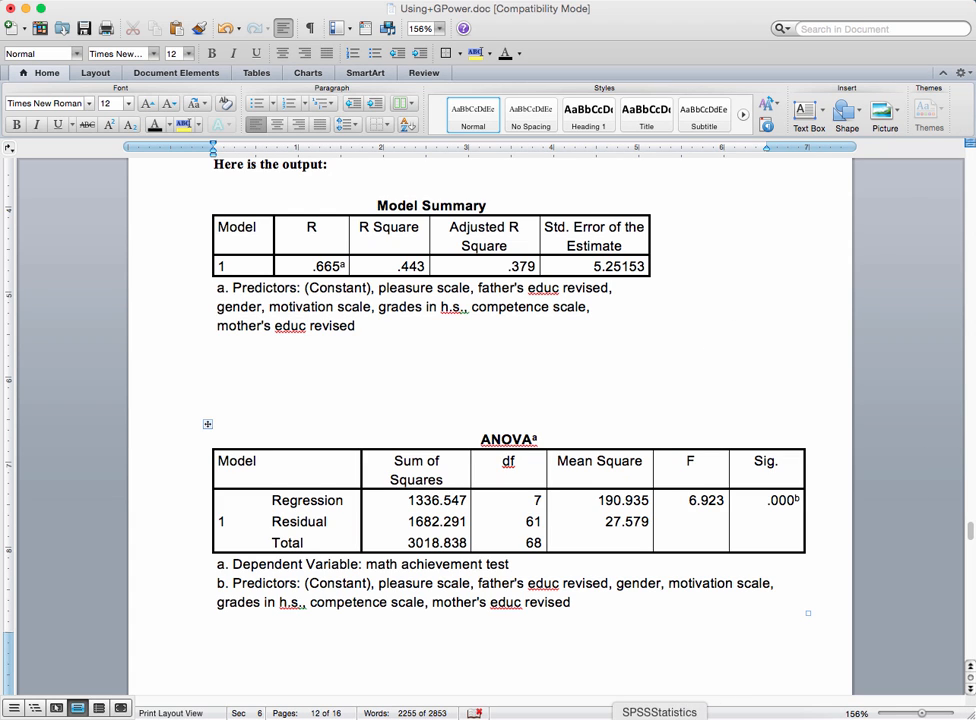
- Back in G*Power, calculate the effect size from a squared multiple correlation of .25, transfer it to the main window and close the drawer
{"action": "left_click", "coordinate": [741, 716]}
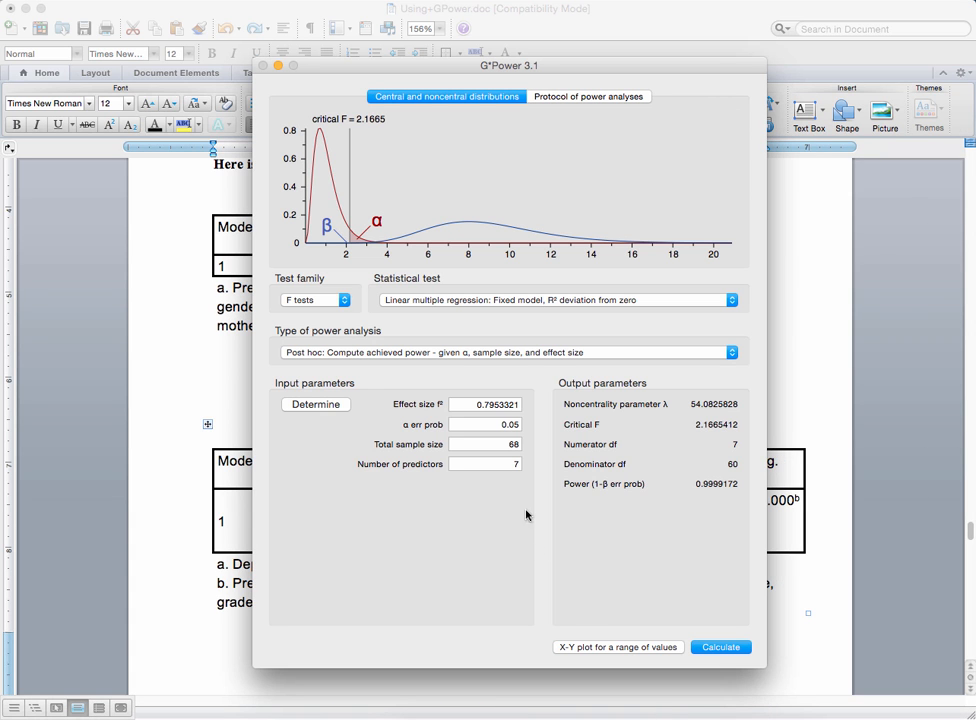
{"action": "left_click", "coordinate": [299, 405]}
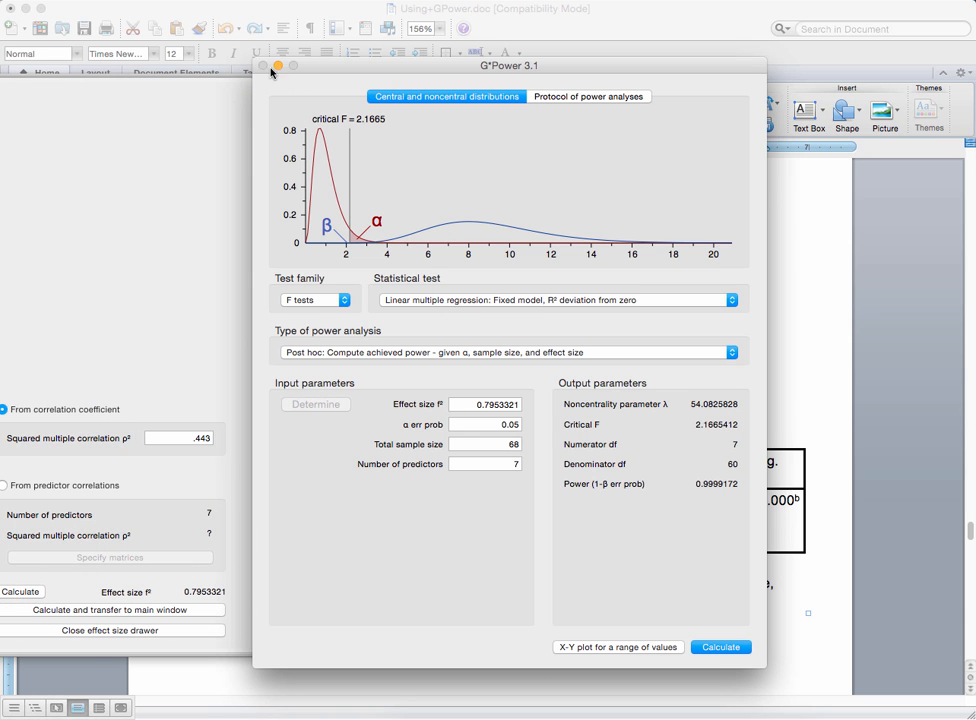
{"action": "left_click_drag", "start_coordinate": [316, 67], "coordinate": [390, 69]}
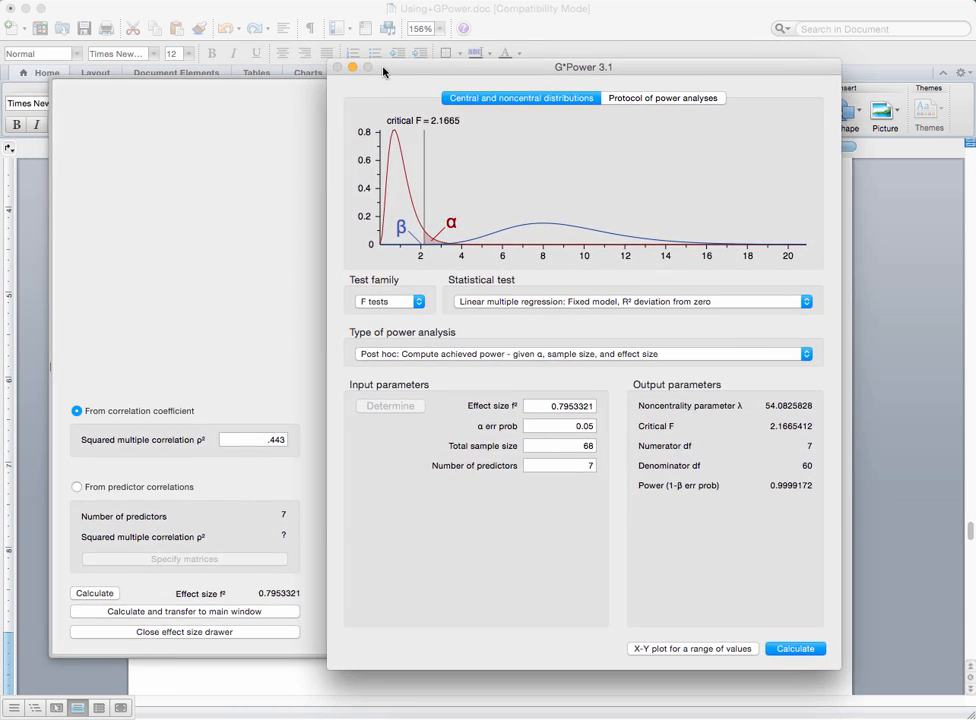
{"action": "left_click", "coordinate": [274, 440]}
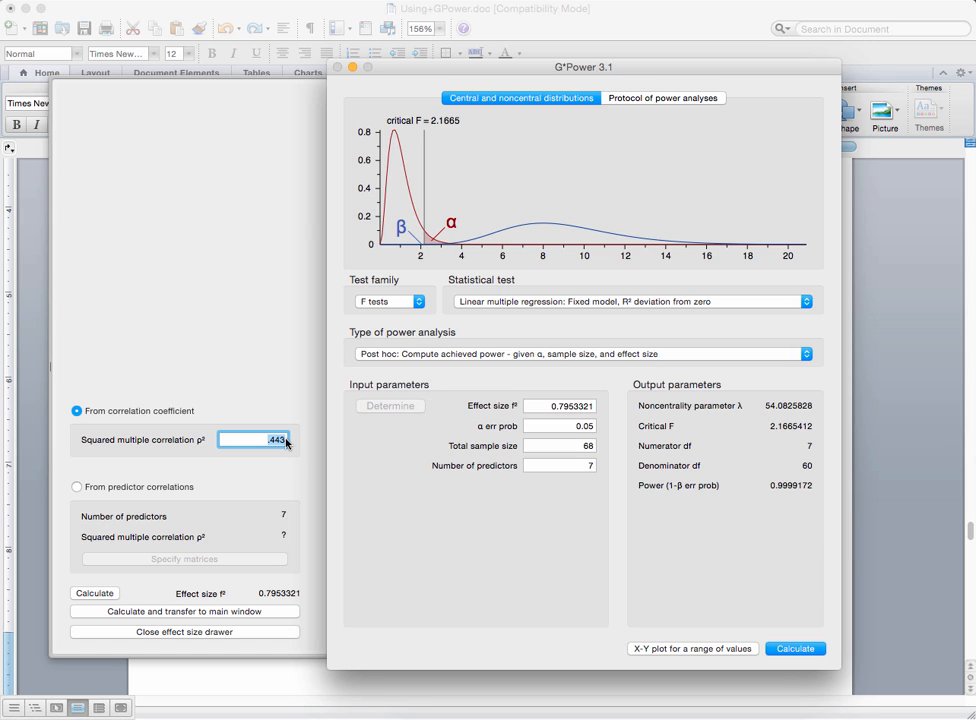
{"action": "key", "text": "BackSpace"}
{"action": "type", "text": ".25"}
{"action": "left_click", "coordinate": [193, 616]}
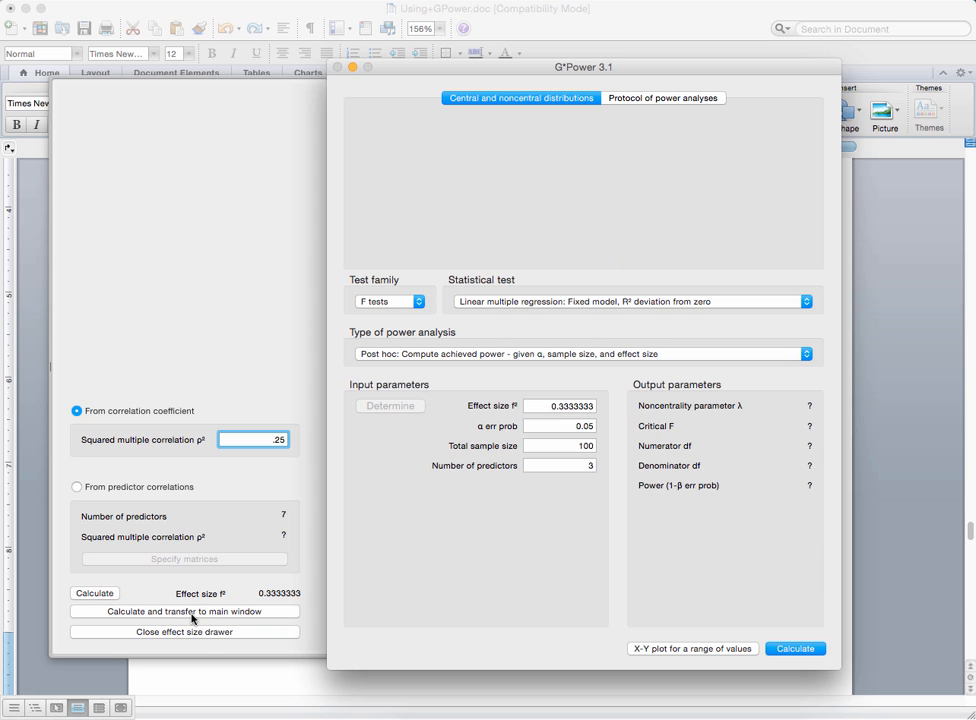
{"action": "left_click", "coordinate": [244, 633]}
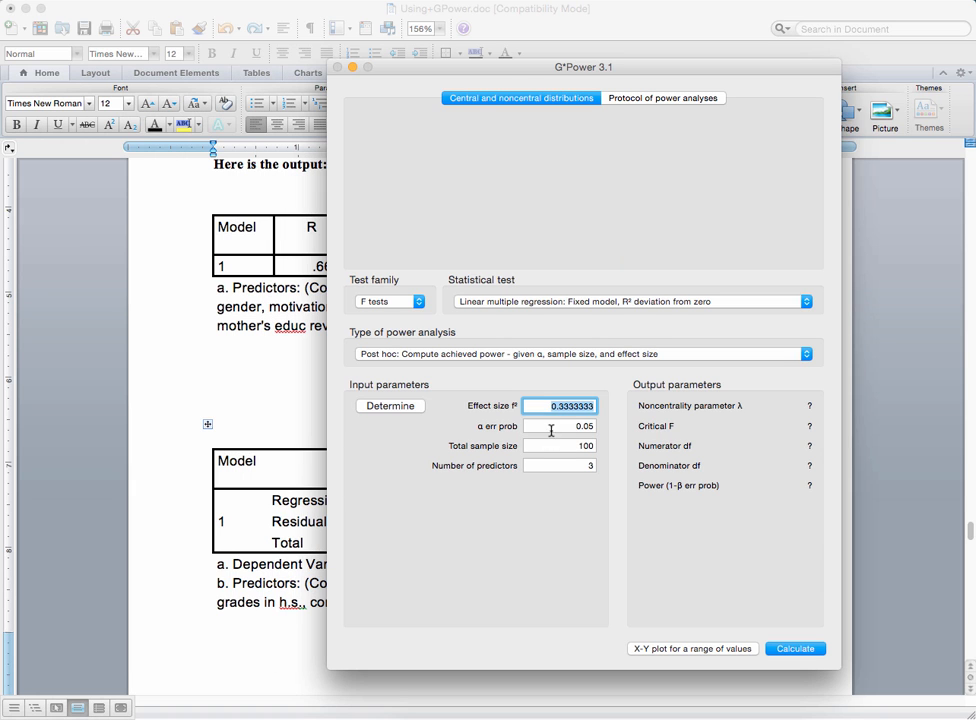
- Change the type of power analysis to A priori: Compute required sample size - given α, power, and effect size
{"action": "left_click_drag", "start_coordinate": [367, 66], "coordinate": [262, 82]}
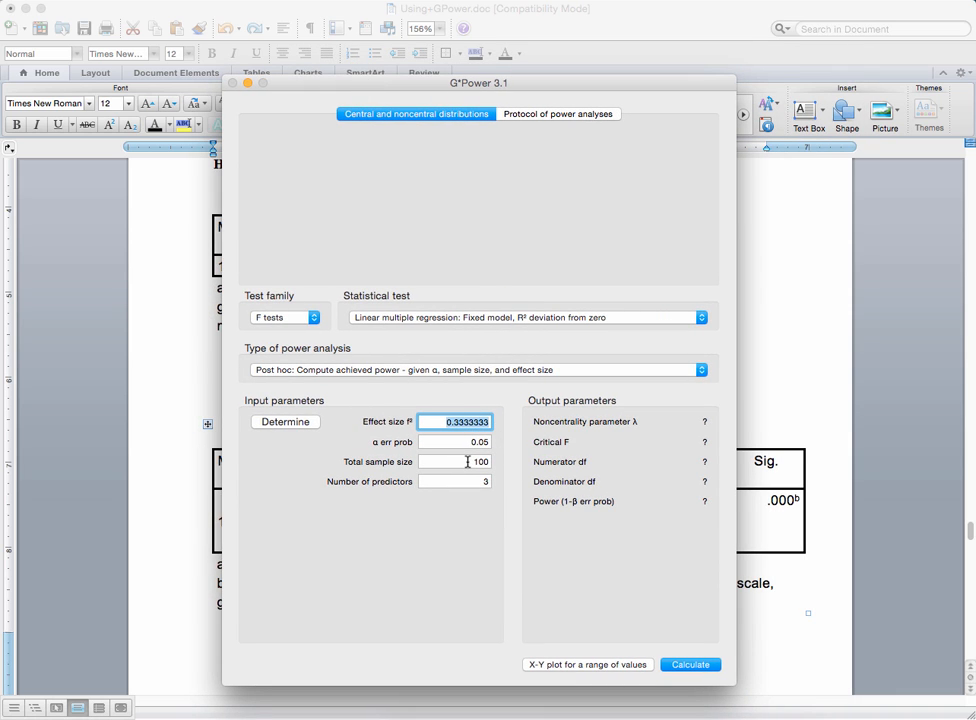
{"action": "left_click", "coordinate": [431, 370]}
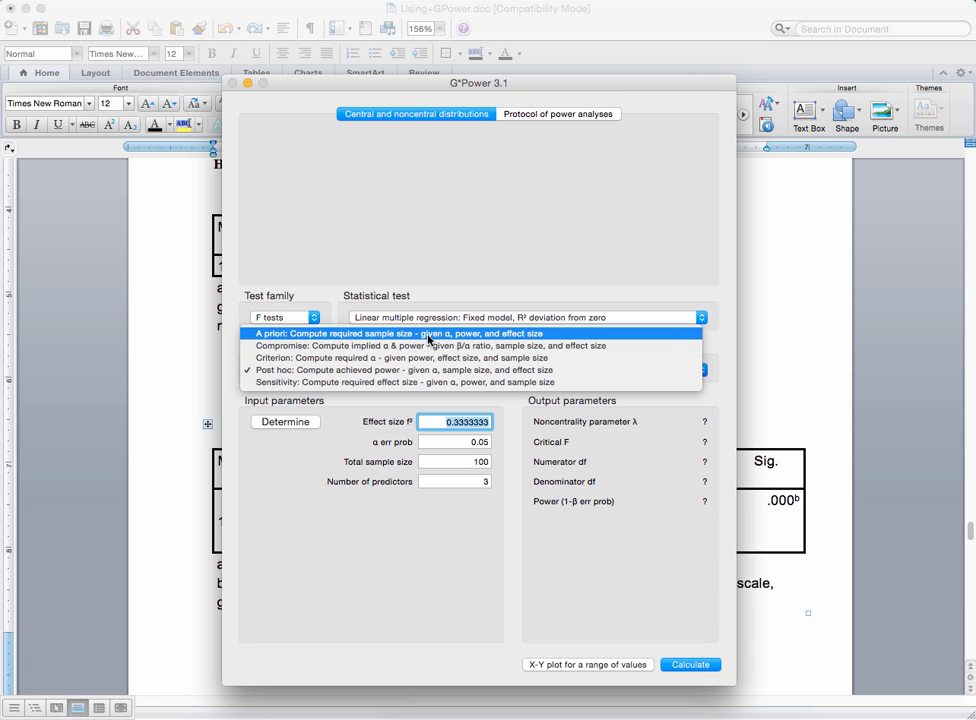
{"action": "left_click", "coordinate": [429, 336]}
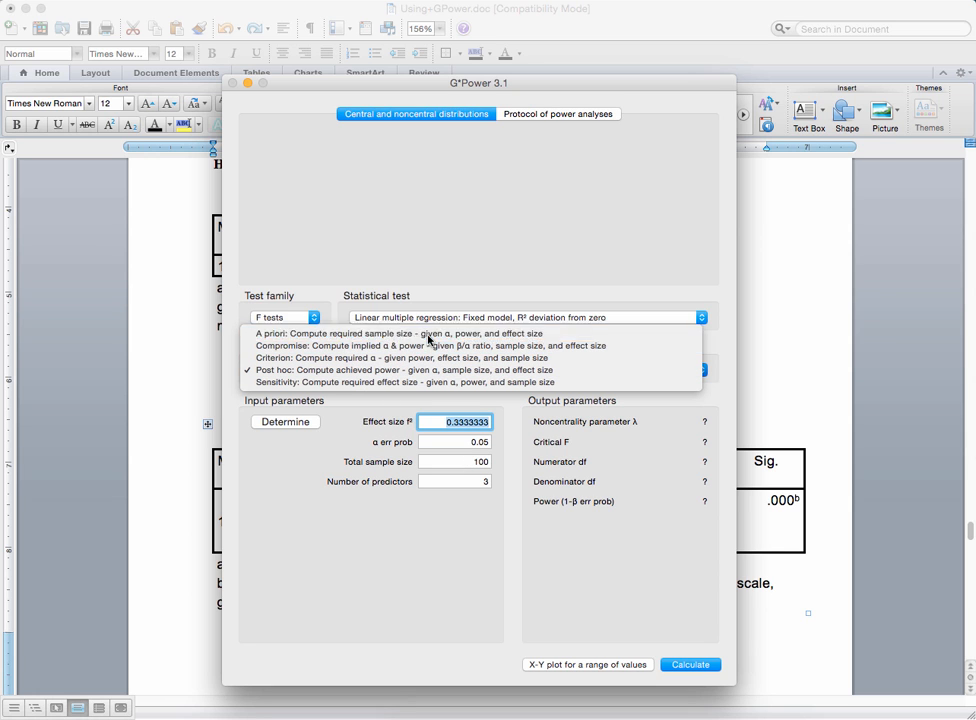
- Determine the effect size from the squared multiple correlation of .25 for the a priori analysis, transfer it to the main window and close the drawer
{"action": "left_click", "coordinate": [309, 423]}
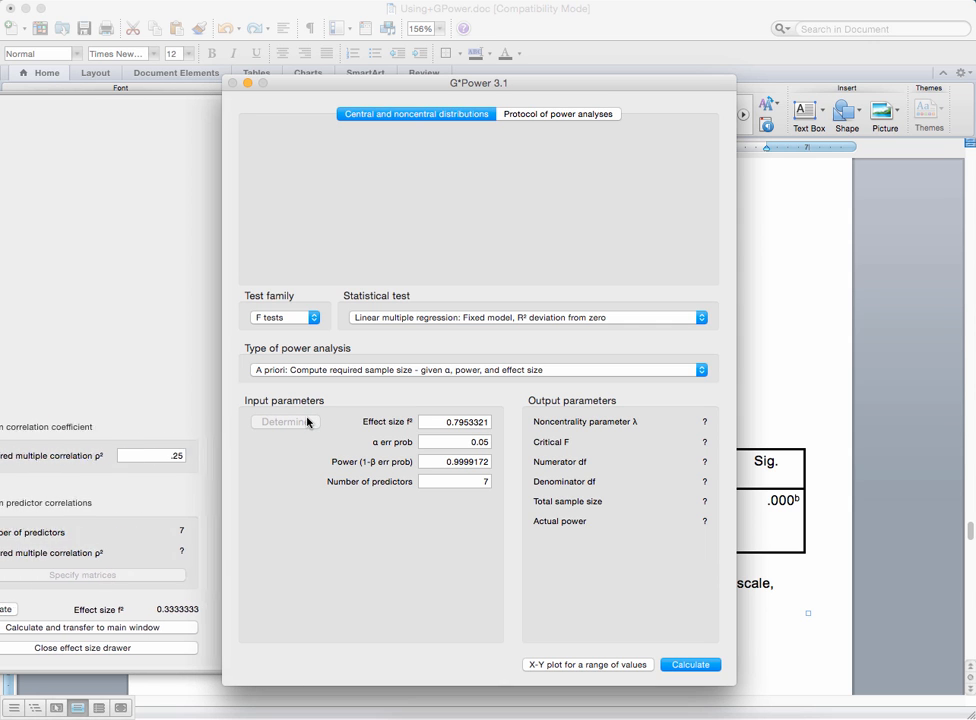
{"action": "left_click_drag", "start_coordinate": [278, 91], "coordinate": [343, 89]}
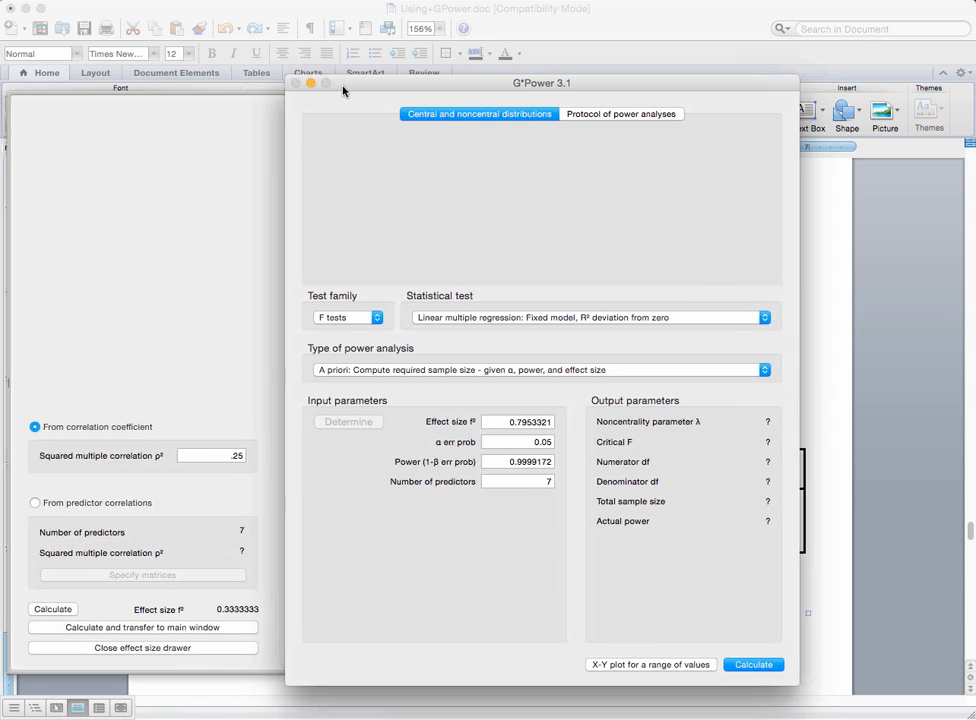
{"action": "left_click", "coordinate": [236, 457]}
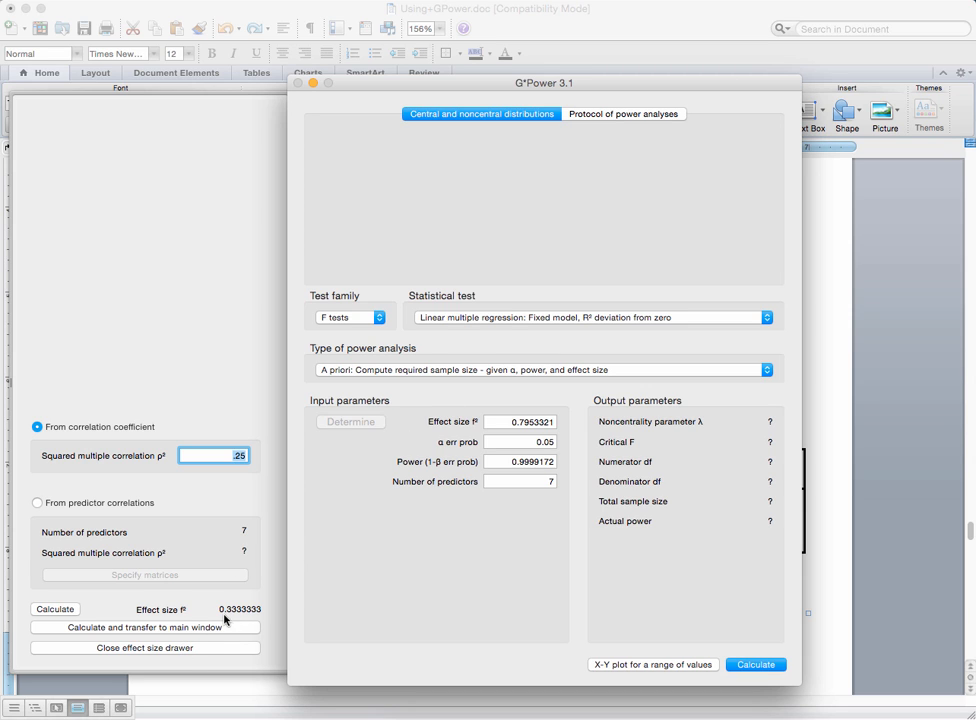
{"action": "left_click", "coordinate": [252, 626]}
{"action": "left_click", "coordinate": [131, 648]}
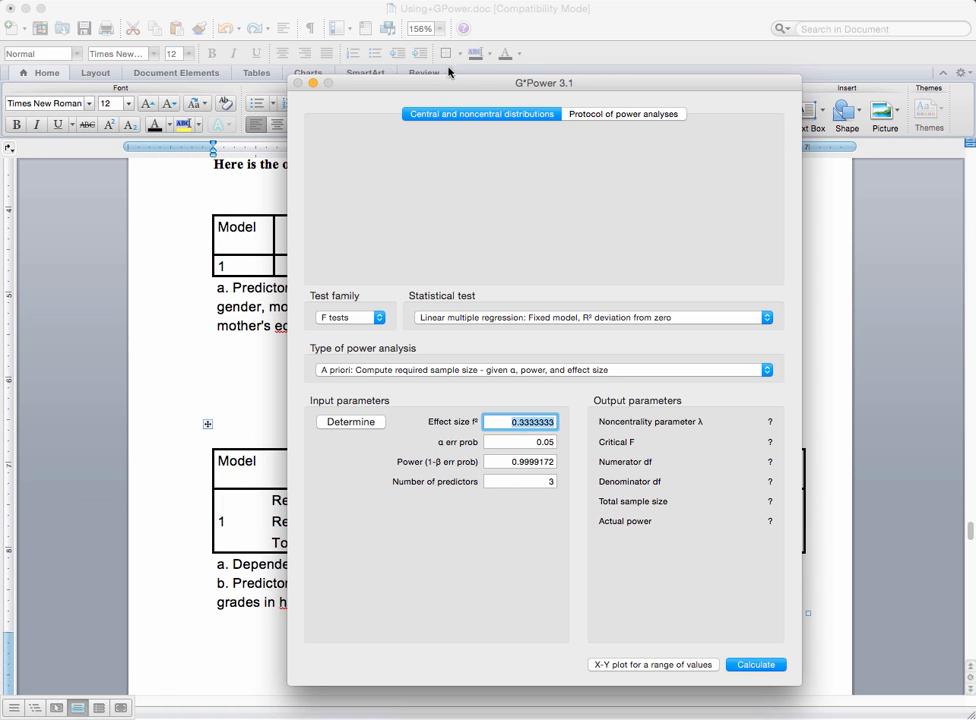
{"action": "left_click_drag", "start_coordinate": [445, 86], "coordinate": [378, 88]}
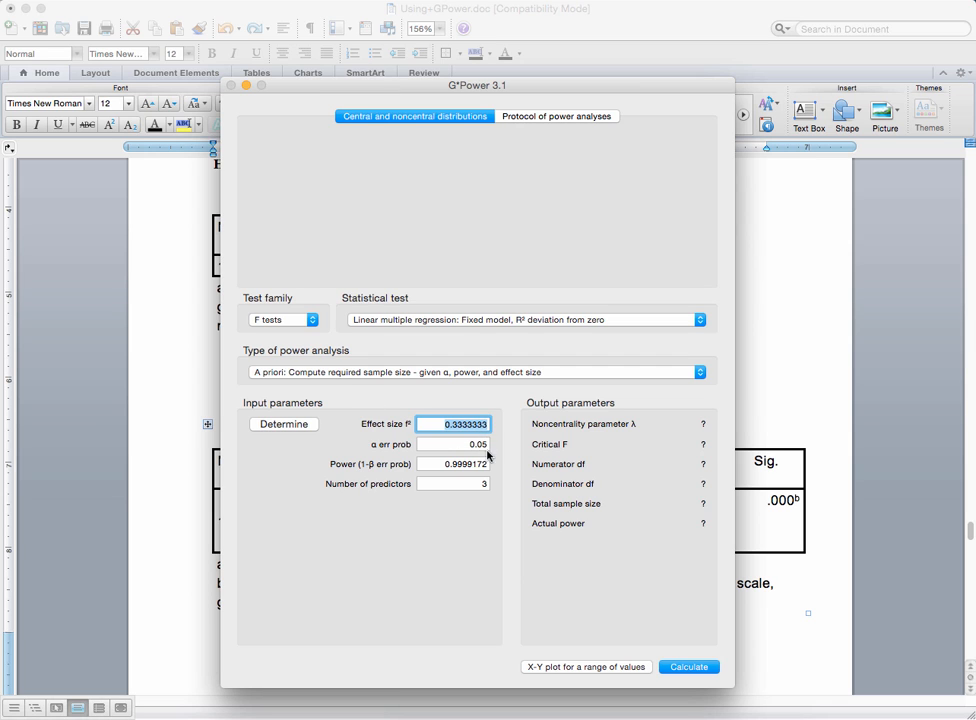
- Set the power to .80 and the number of predictors to 5, and calculate the required sample size
{"action": "left_click_drag", "start_coordinate": [446, 464], "coordinate": [505, 480]}
{"action": "type", "text": ".80"}
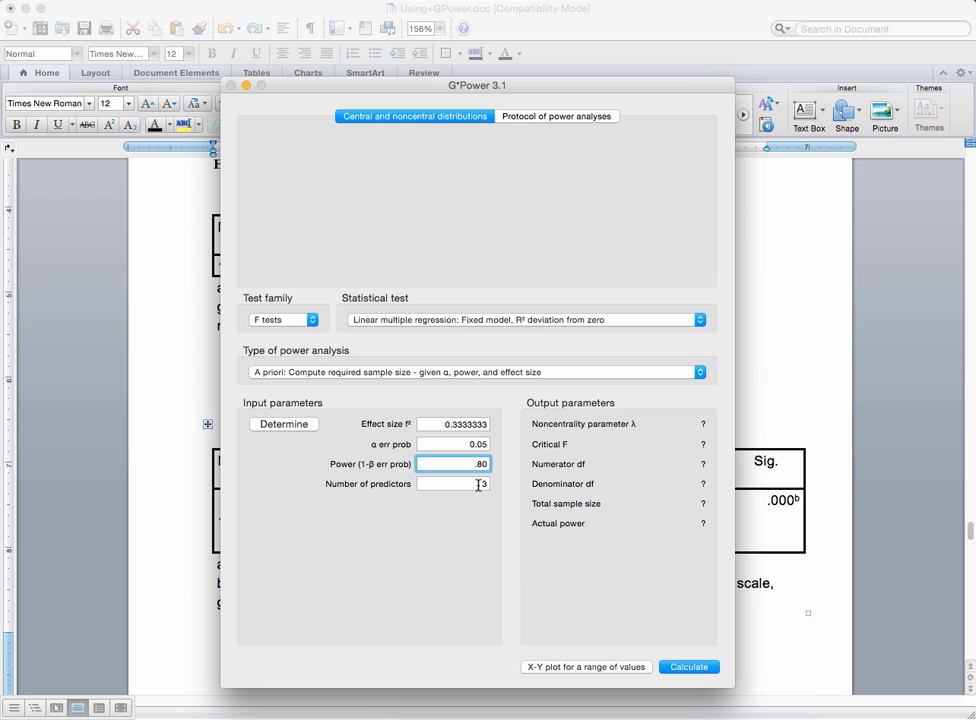
{"action": "left_click_drag", "start_coordinate": [478, 484], "coordinate": [492, 486]}
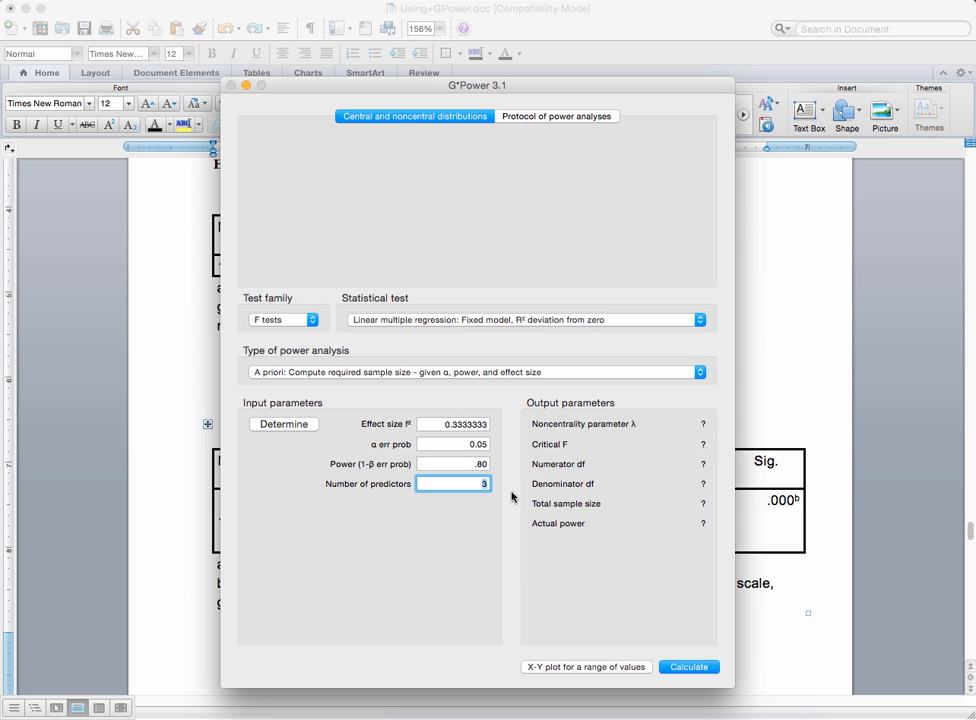
{"action": "type", "text": "5"}
{"action": "left_click", "coordinate": [686, 668]}
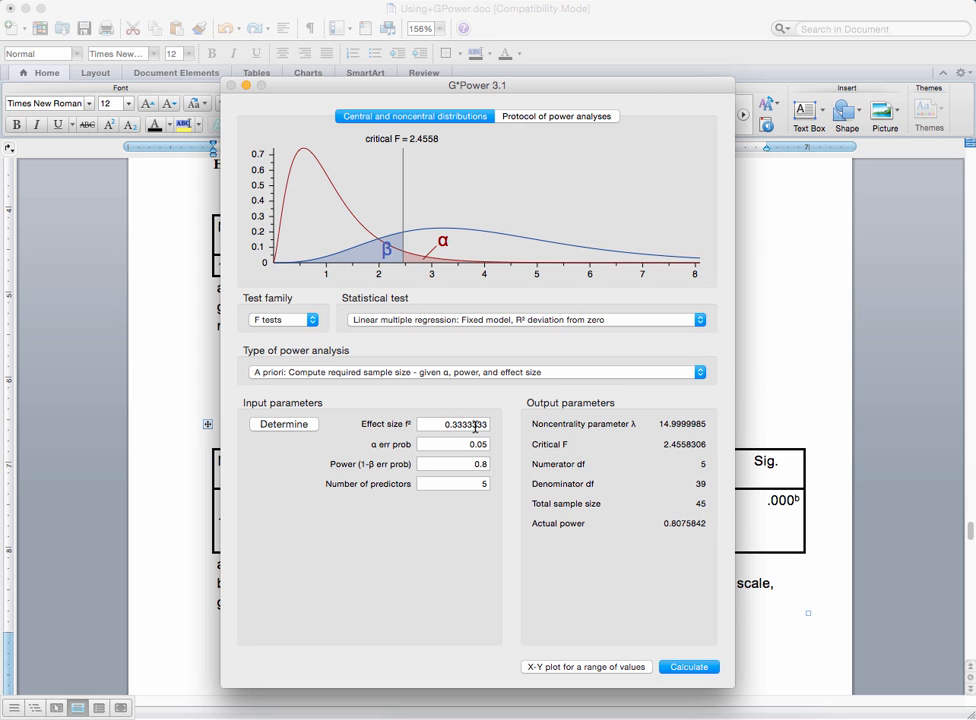
- Switch to Word and consult the multiple regression R² conventions in the Effect size table document
{"action": "mouse_move", "coordinate": [489, 426]}
{"action": "left_click", "coordinate": [639, 718]}
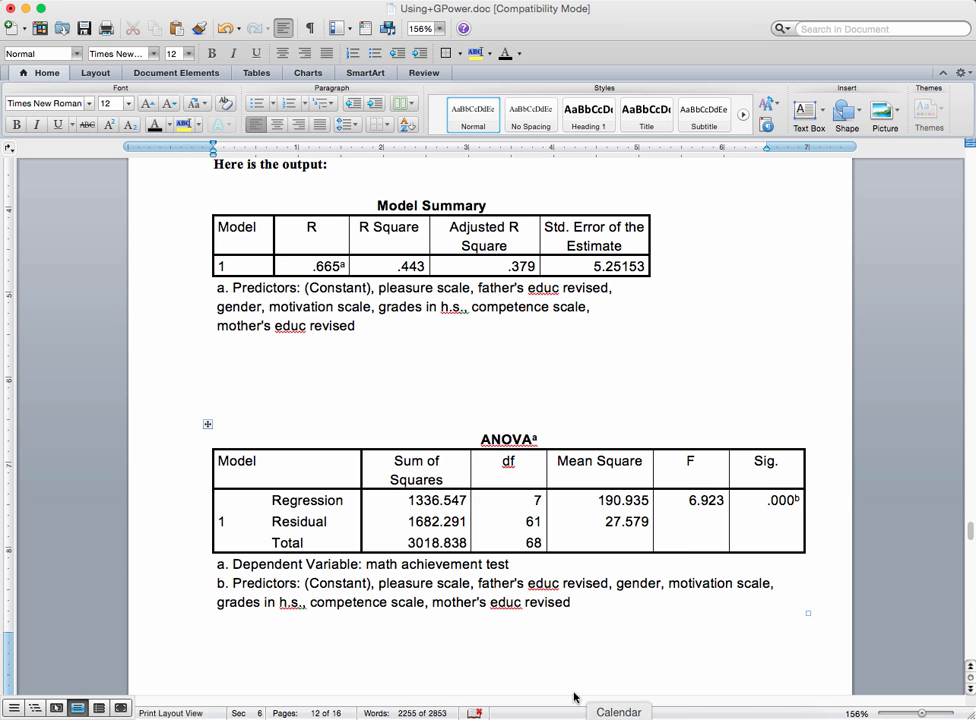
{"action": "left_click", "coordinate": [287, 1]}
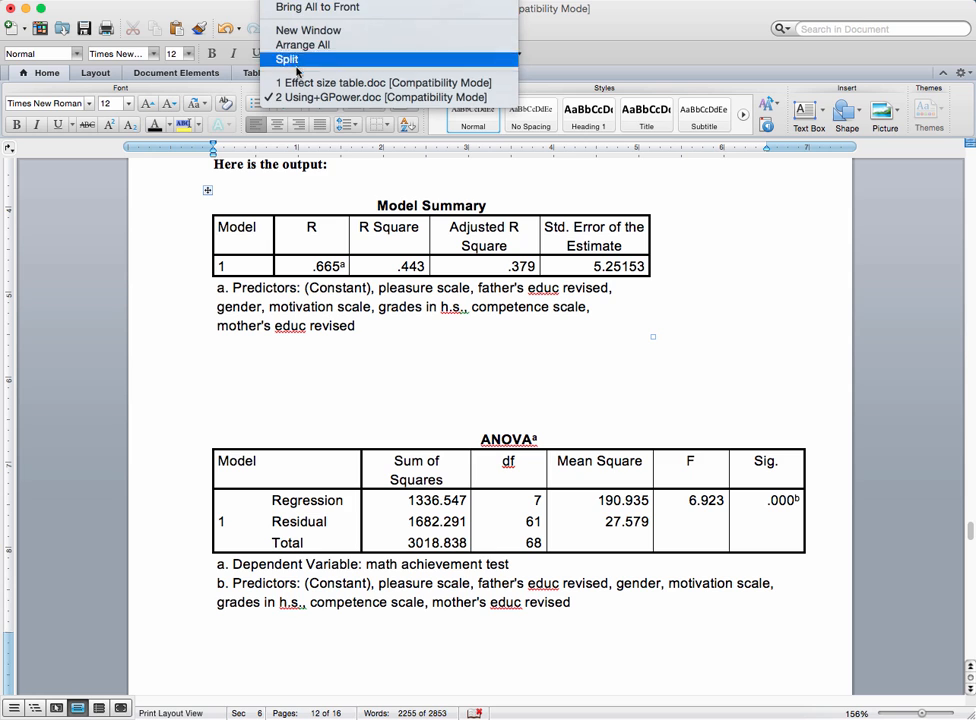
{"action": "left_click", "coordinate": [340, 82]}
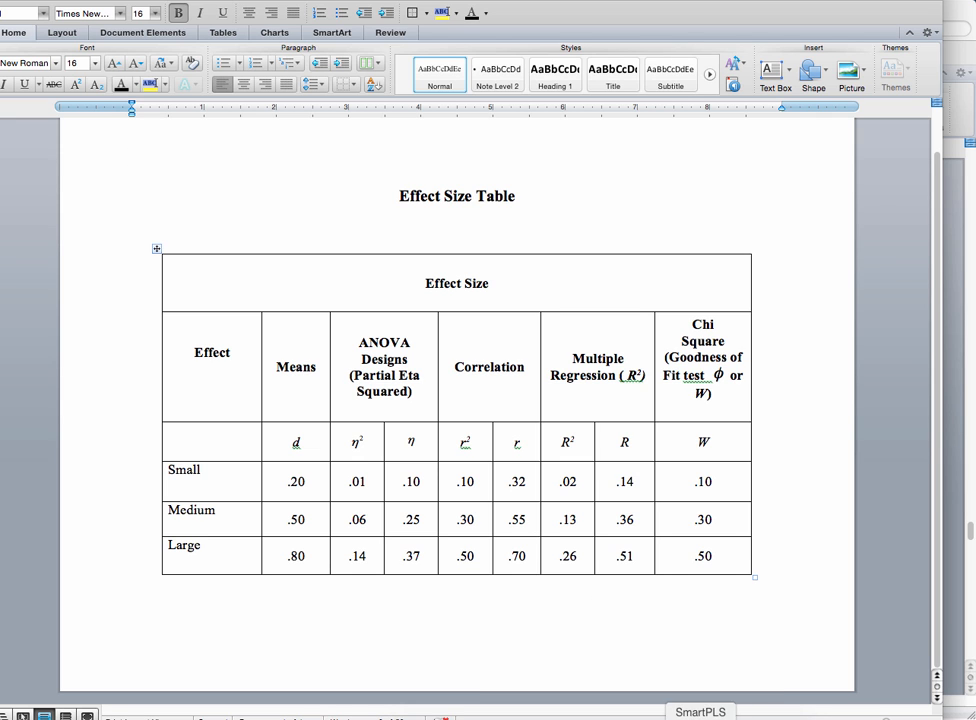
- Back in G*Power, calculate the effect size from a squared multiple correlation of .13, transfer it to the main window and close the drawer
{"action": "left_click", "coordinate": [742, 716]}
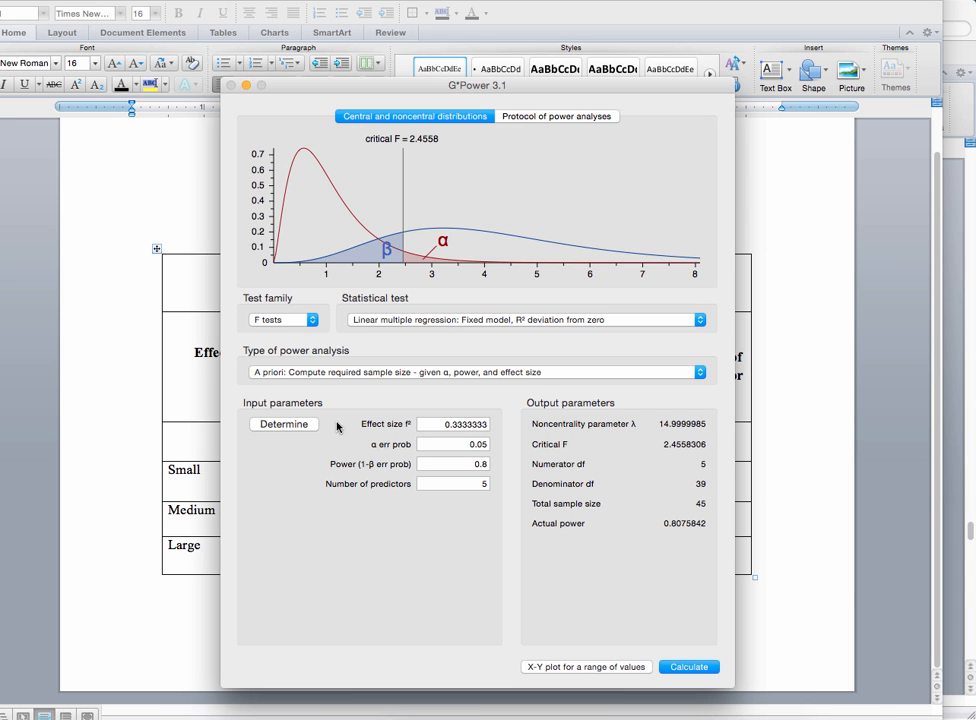
{"action": "left_click", "coordinate": [298, 424]}
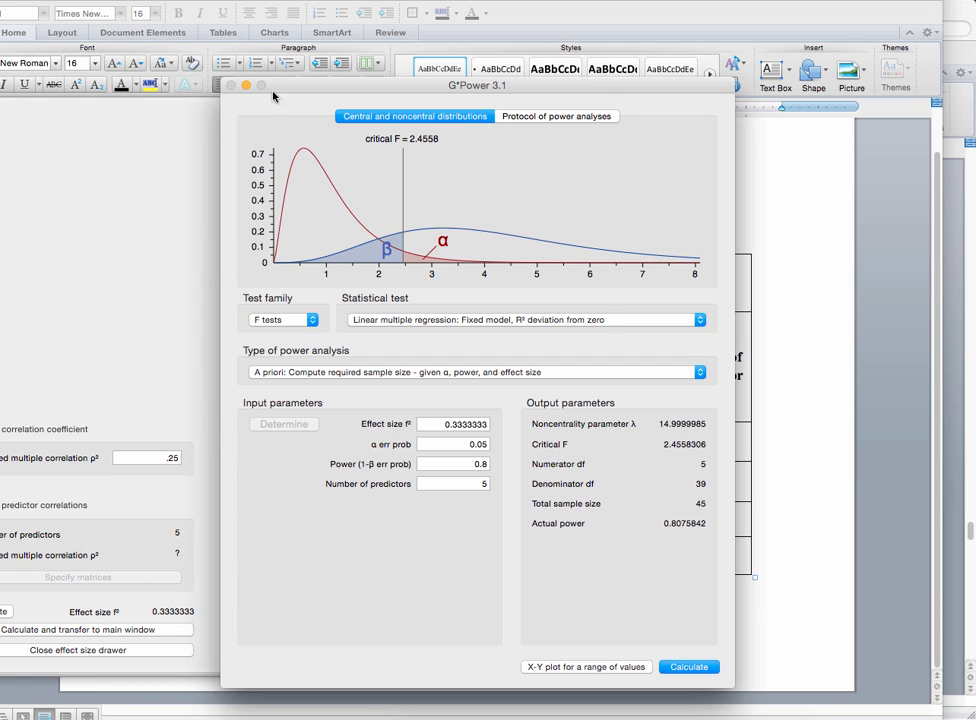
{"action": "left_click_drag", "start_coordinate": [270, 91], "coordinate": [355, 85]}
{"action": "double_click", "coordinate": [261, 451]}
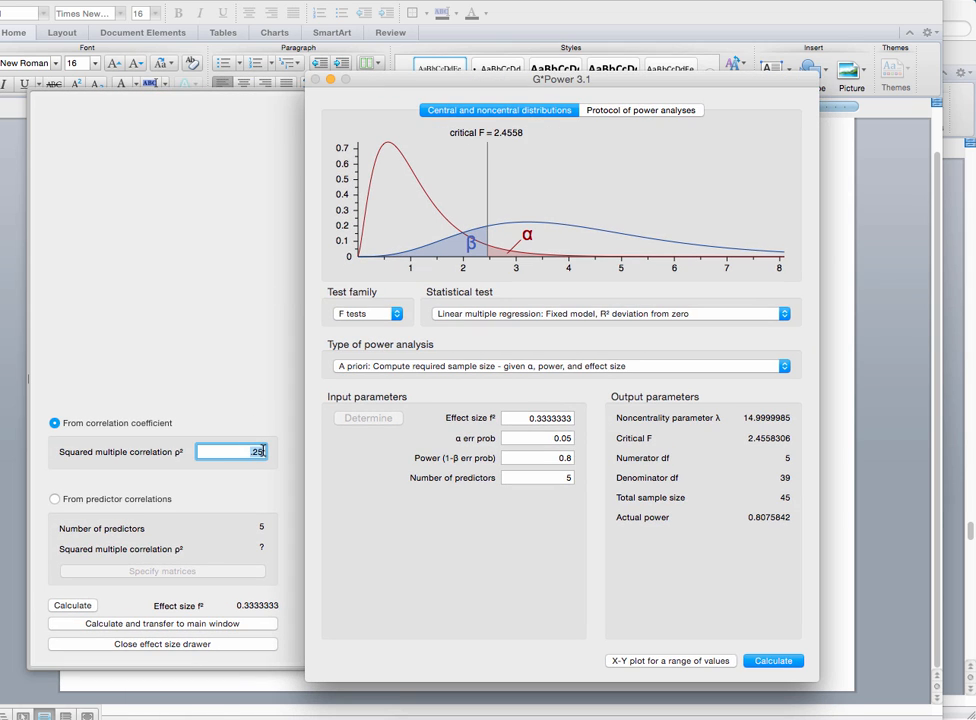
{"action": "key", "text": "BackSpace"}
{"action": "type", "text": ".13"}
{"action": "left_click", "coordinate": [187, 628]}
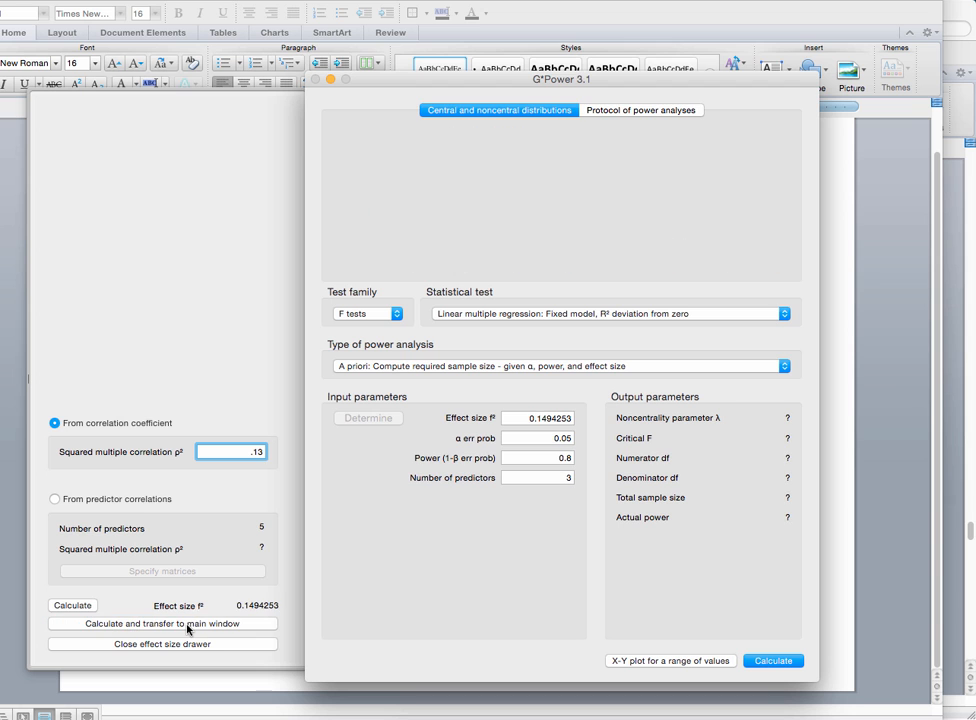
{"action": "left_click", "coordinate": [190, 648]}
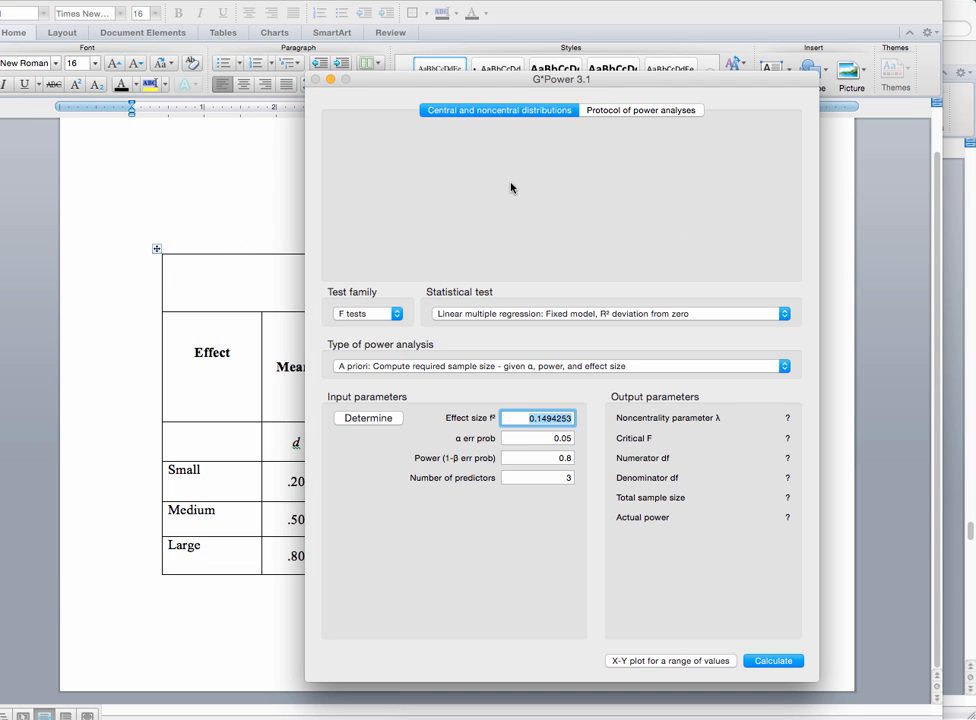
{"action": "left_click_drag", "start_coordinate": [475, 79], "coordinate": [350, 87]}
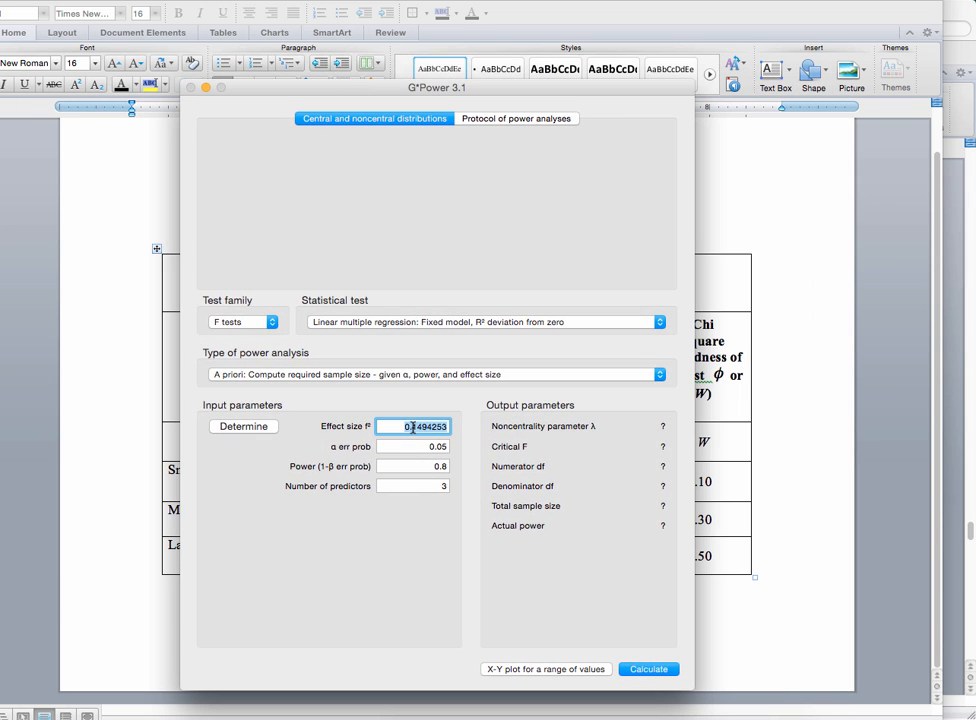
- Set the number of predictors to 5 and recalculate the required sample size for the smaller effect size
{"action": "left_click", "coordinate": [444, 485]}
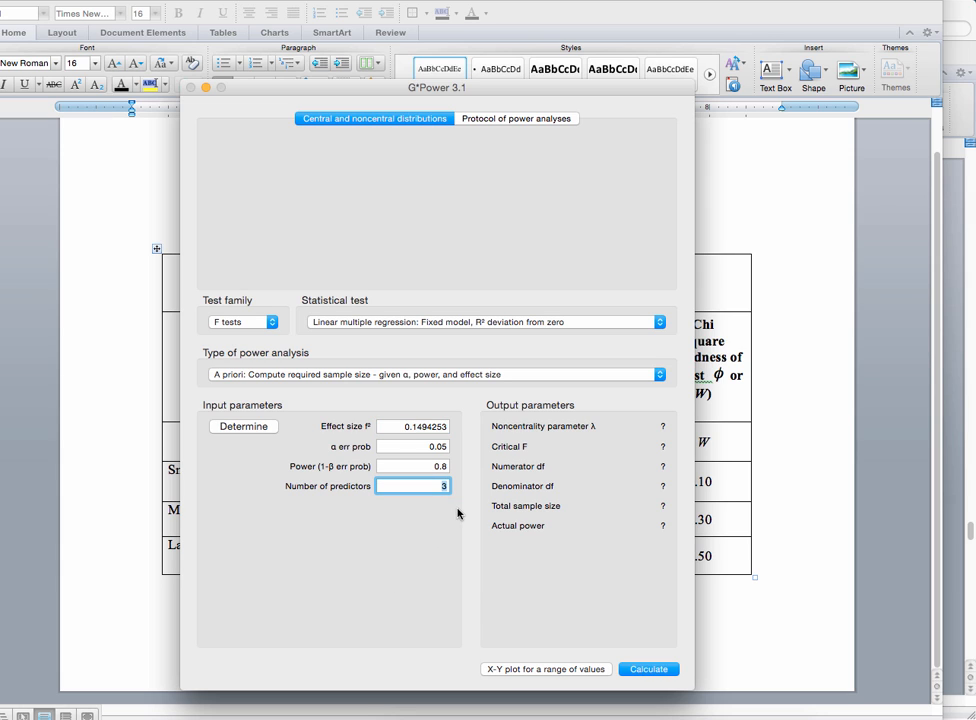
{"action": "type", "text": "5"}
{"action": "left_click", "coordinate": [651, 669]}
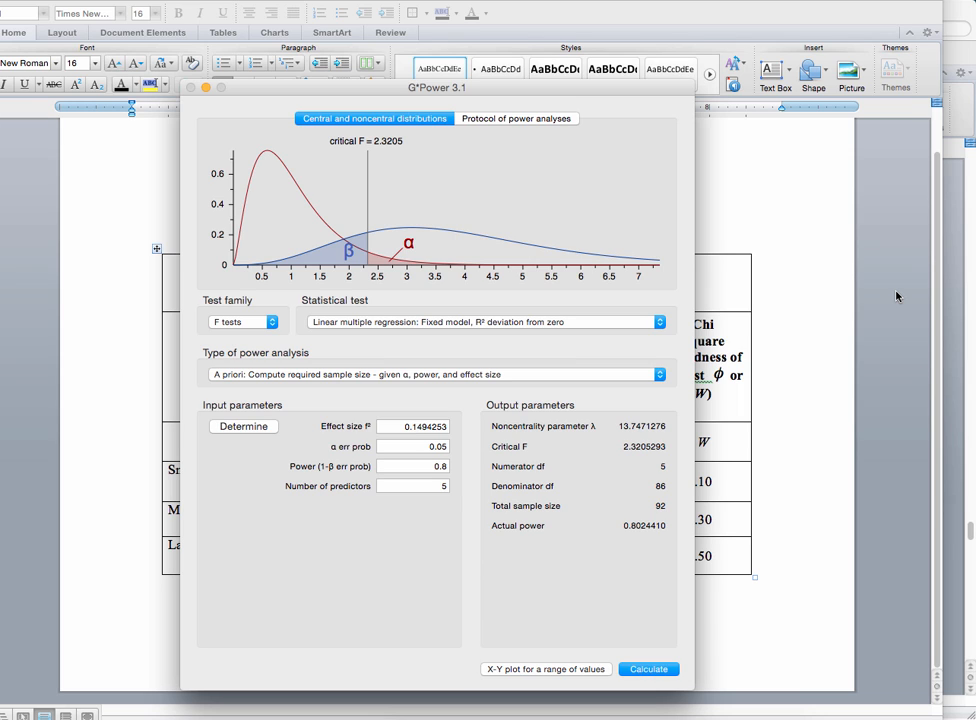
{"action": "left_click", "coordinate": [944, 1]}
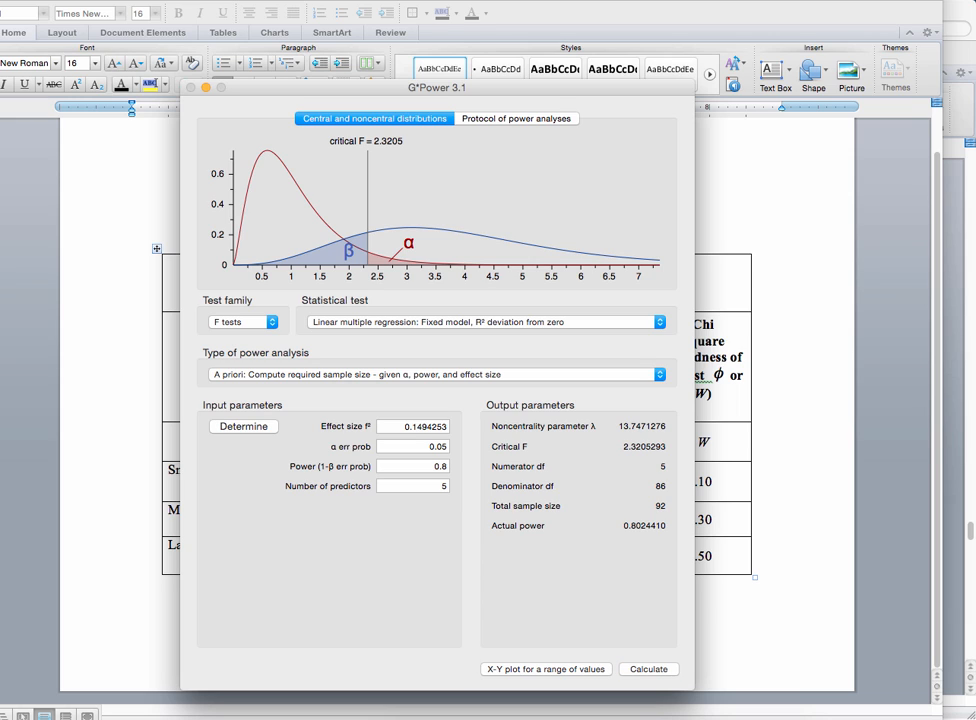